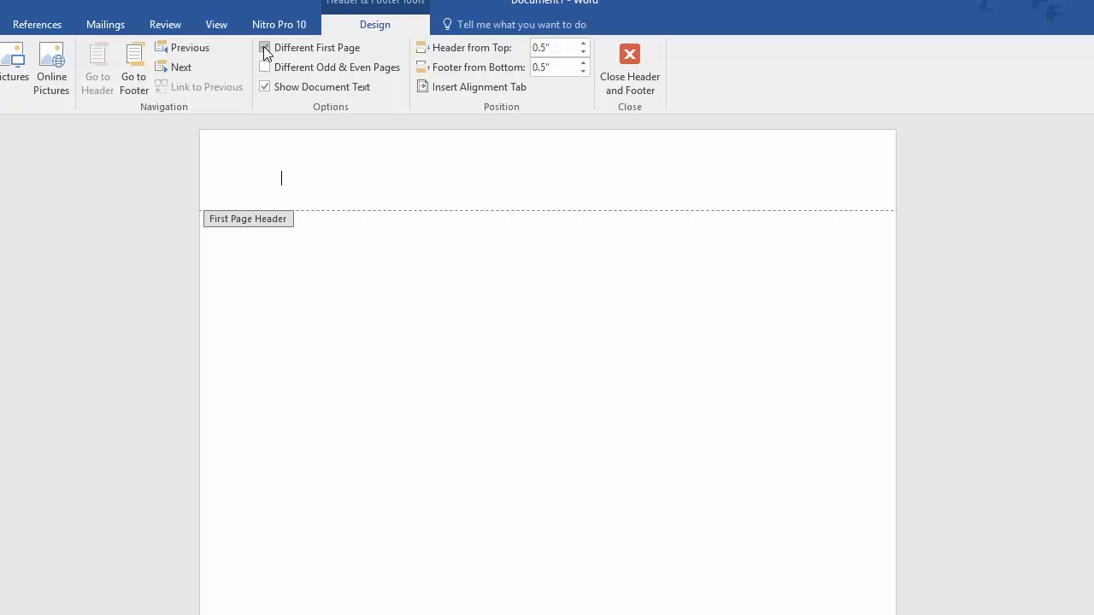
- Enter "Running Head: TITLE OF PAPER" in the first-page header and insert a plain page number at the header's right end
text(Running Head: TITLE OF PAPER)
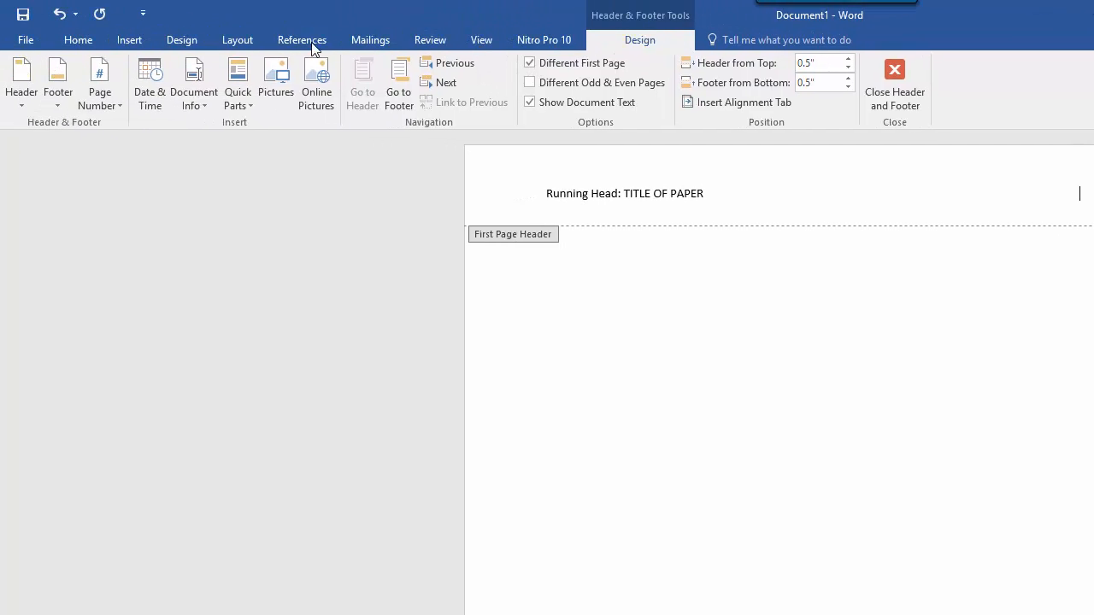
click(106, 100)
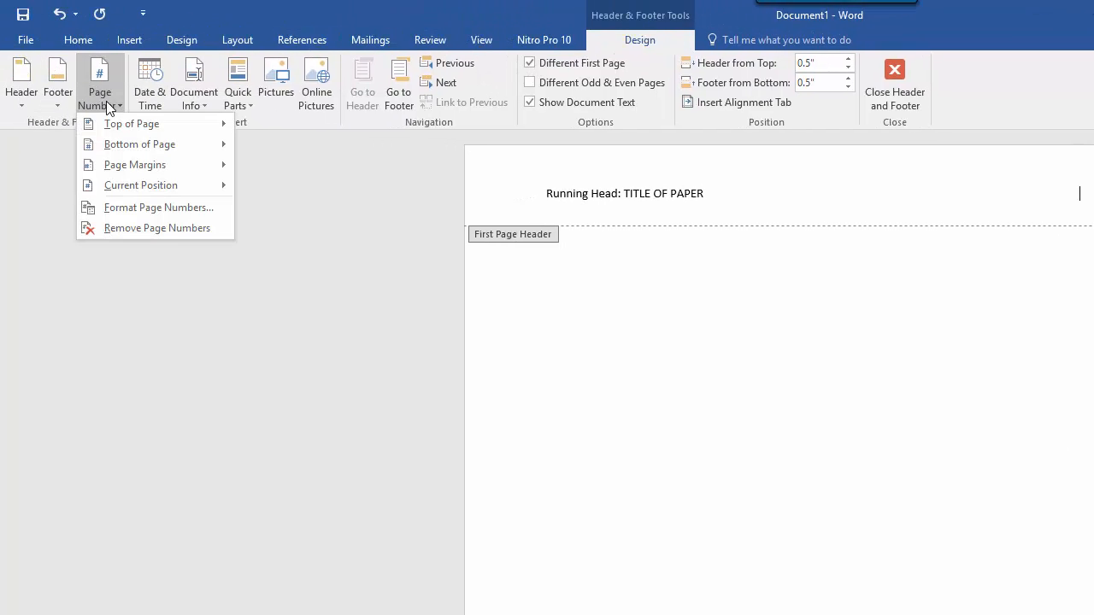
click(147, 186)
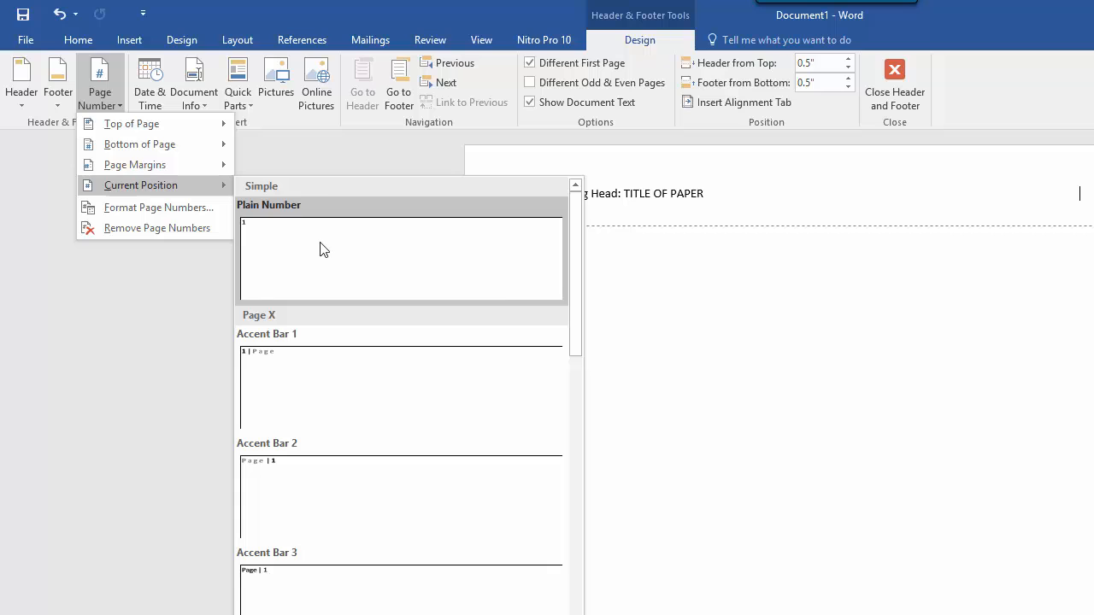
click(323, 248)
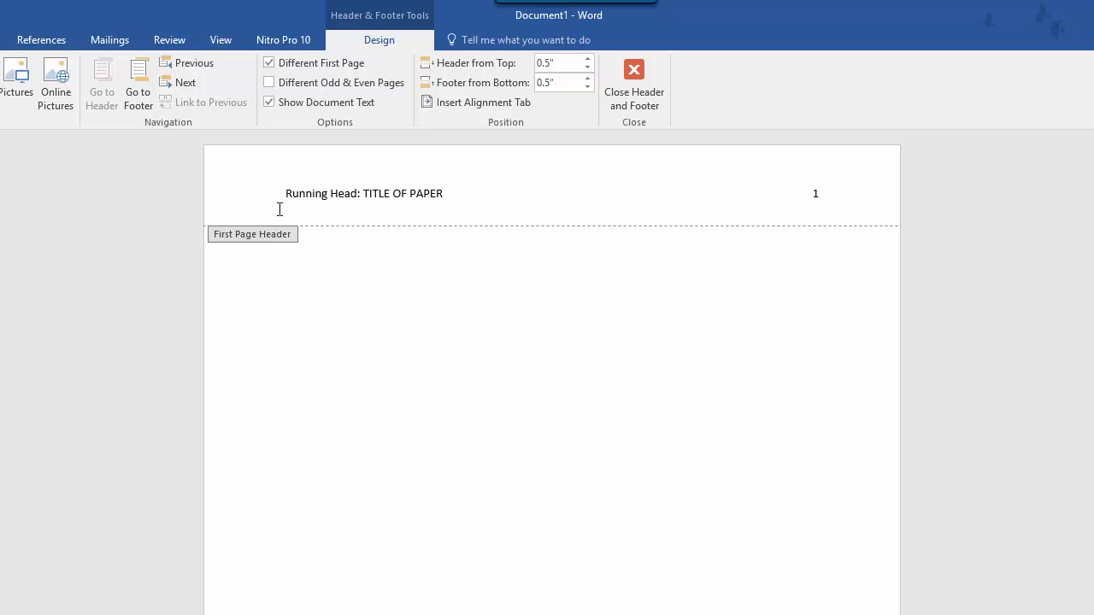
- Format the whole first-page header line in Times New Roman, size 12, and return to the document body
drag(343, 195, 818, 196)
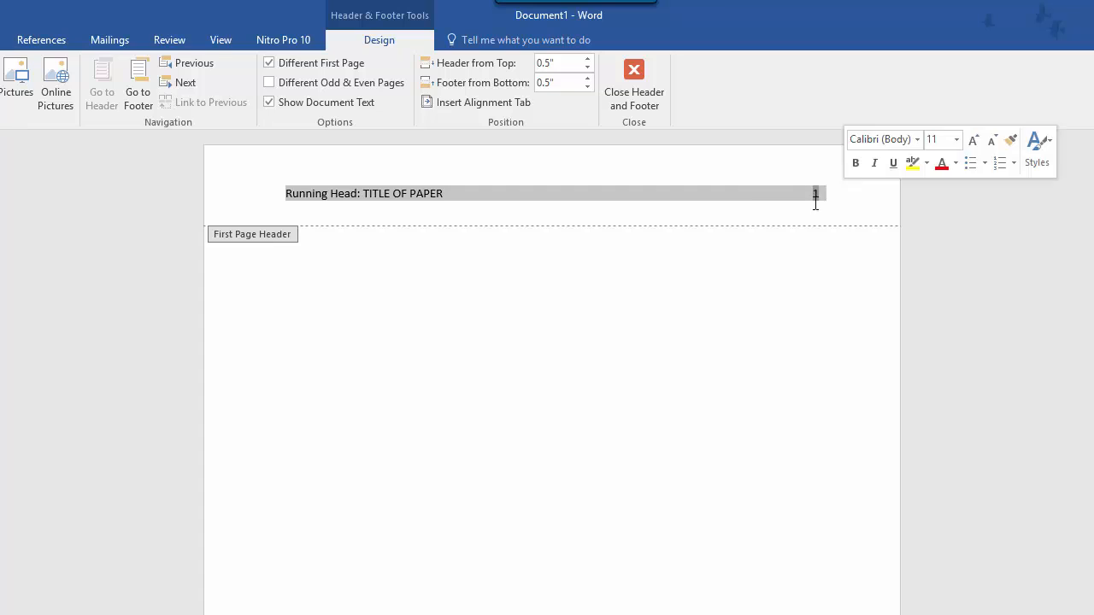
right_click(700, 202)
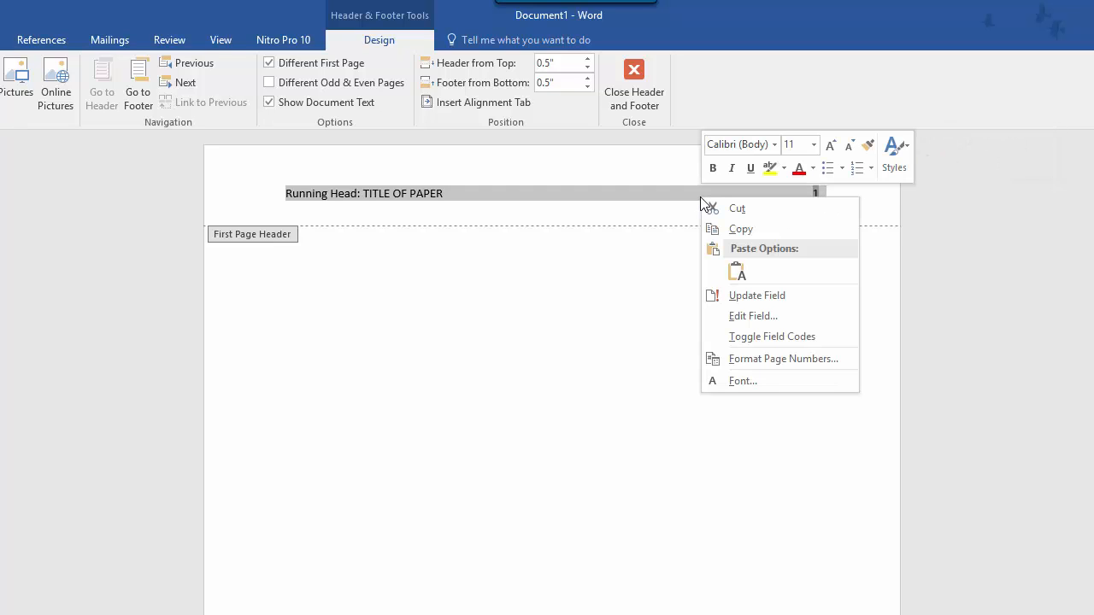
click(774, 144)
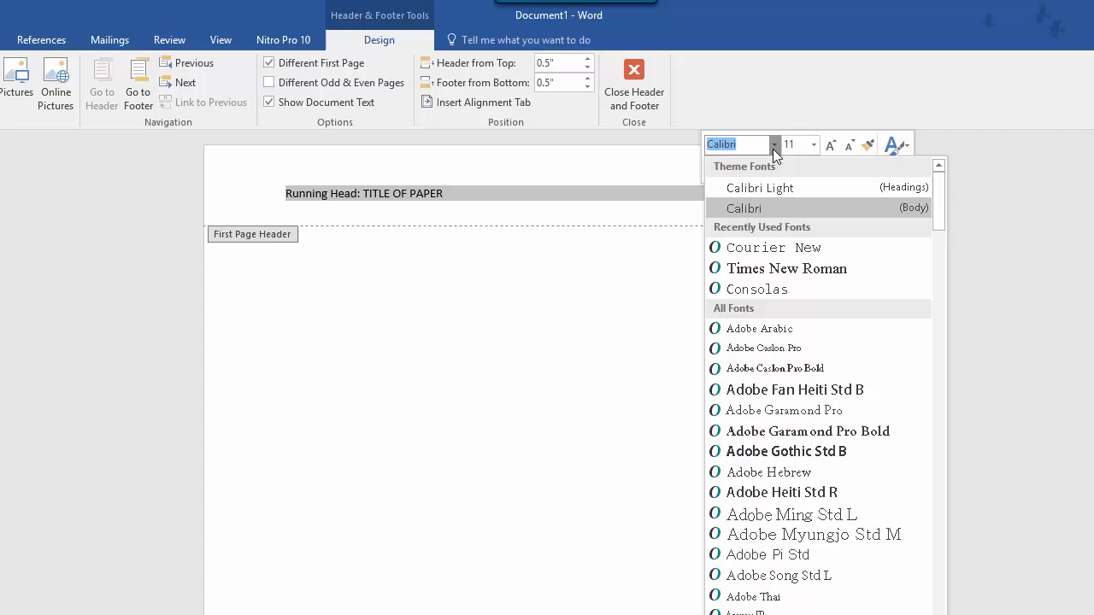
click(793, 267)
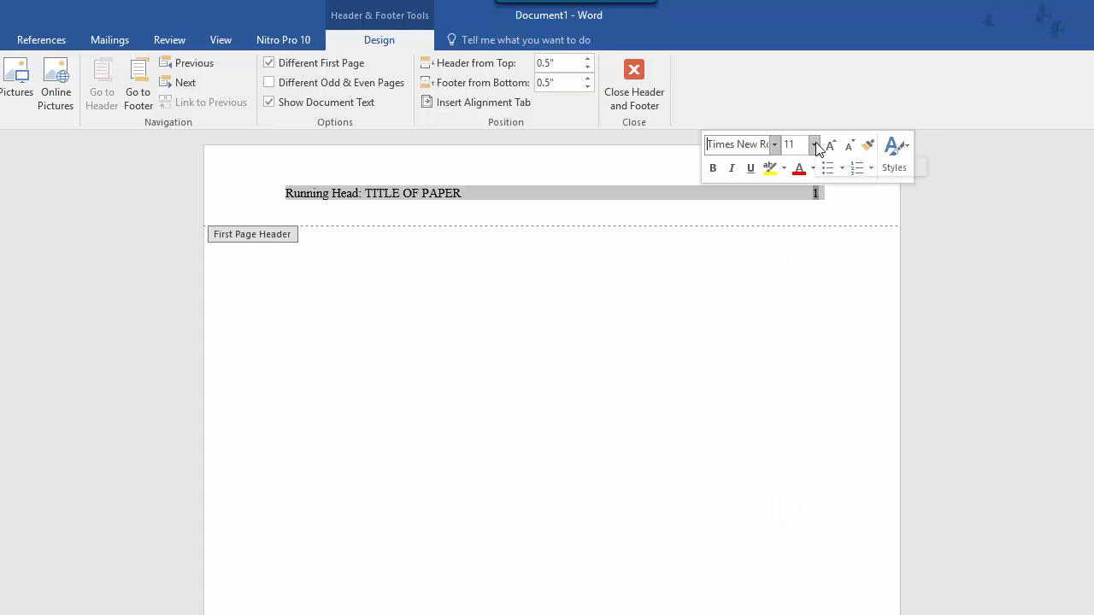
click(814, 145)
click(795, 234)
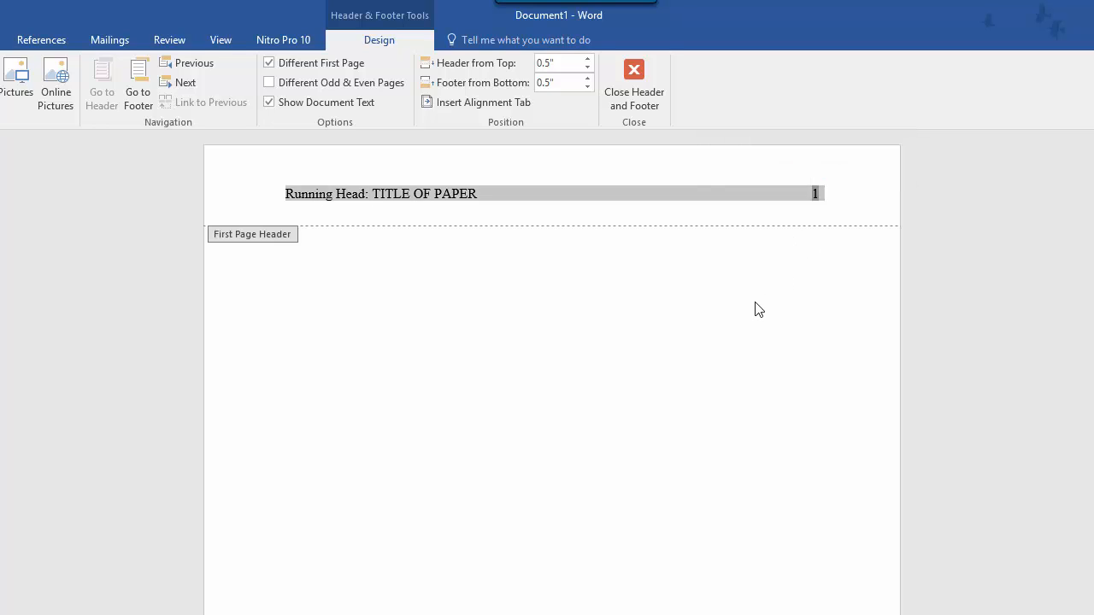
double_click(692, 310)
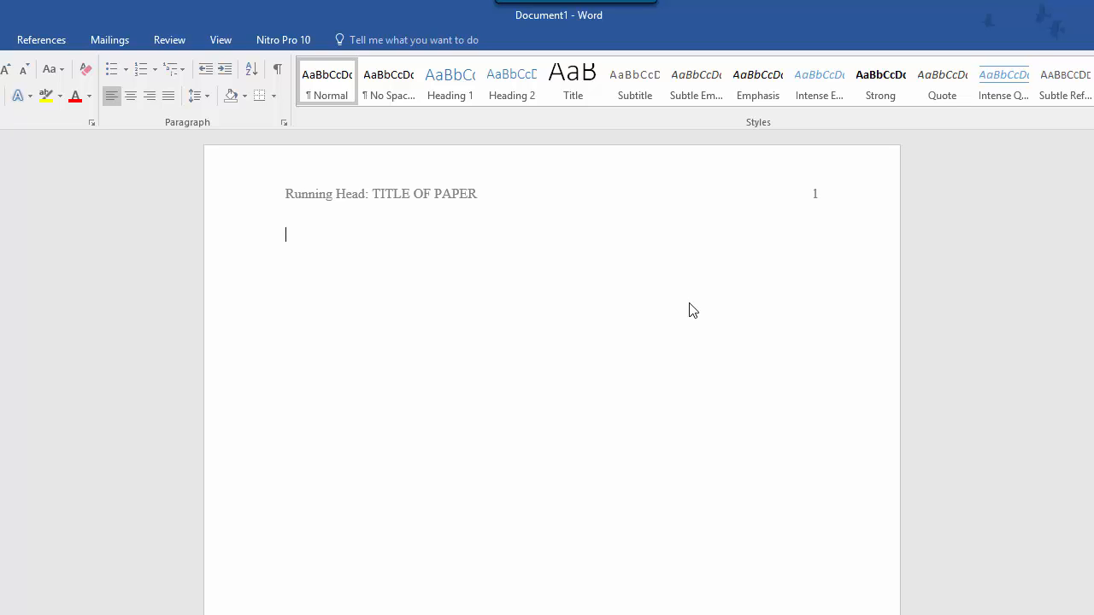
- Enter centred title page lines: "This is the Title of the Paper", "A Review of the Literature", the author's name and "Doane College"
text(This is the Title of the Paper A Review of the Literature Kerry Fina Doane College)
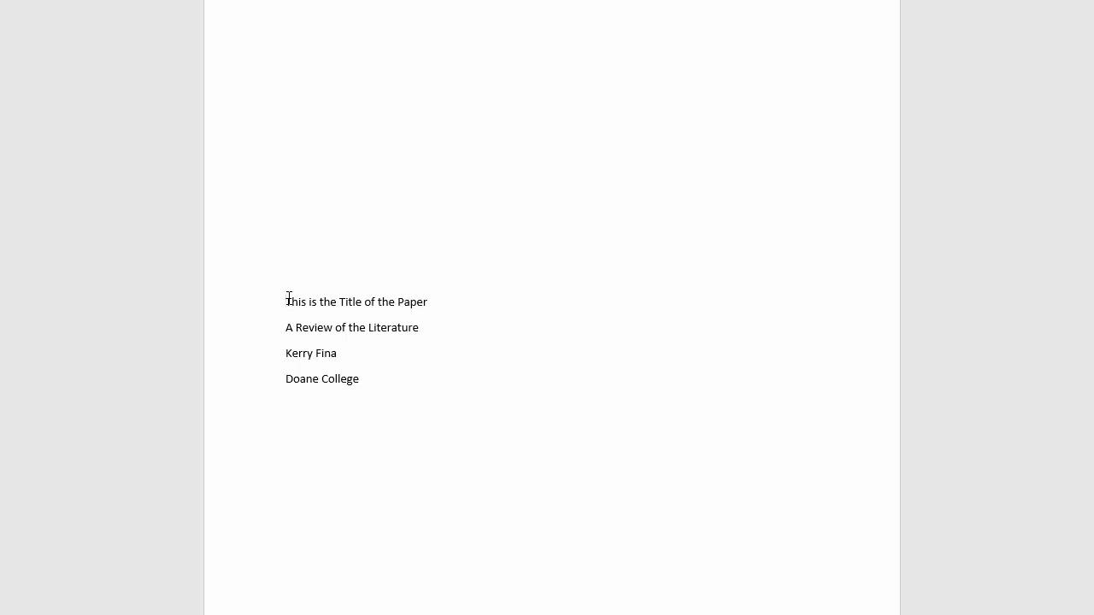
drag(285, 301, 379, 381)
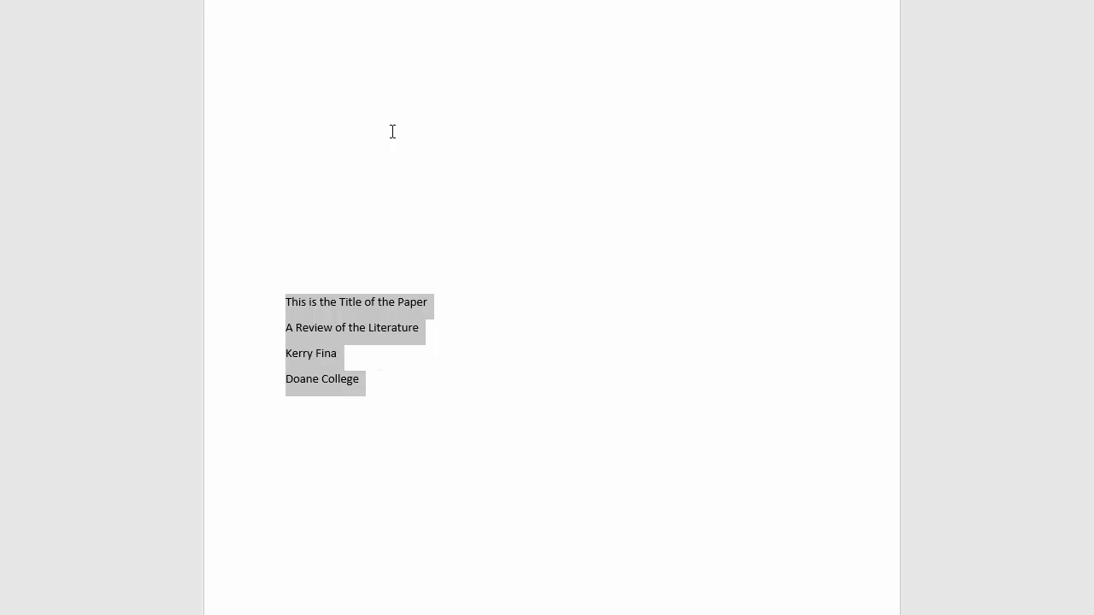
click(261, 64)
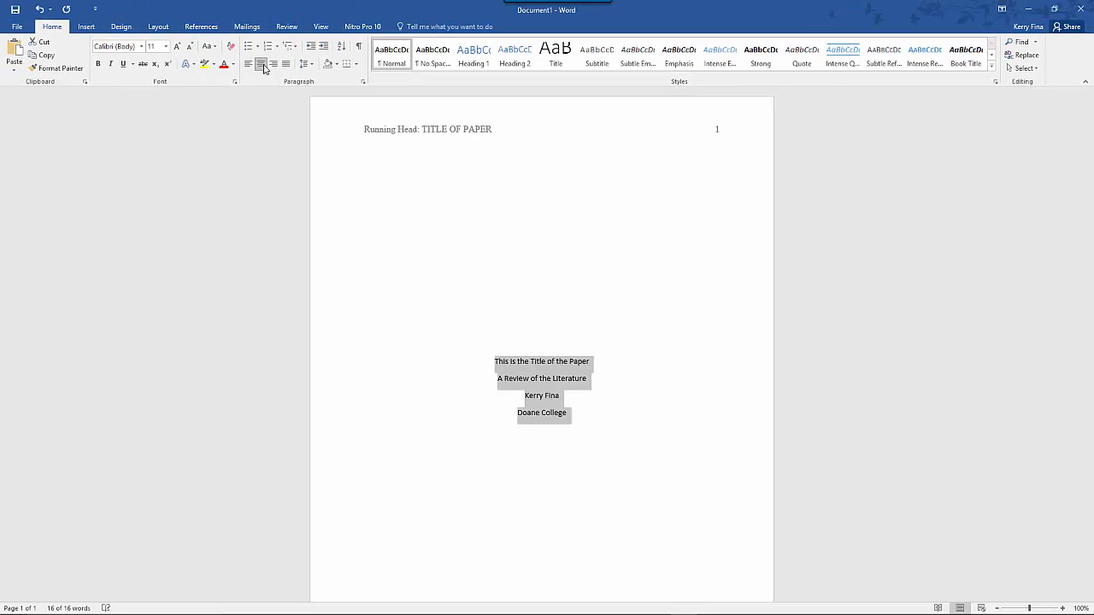
- Set all of the document's body text to Times New Roman, size 12
click(1019, 69)
click(948, 83)
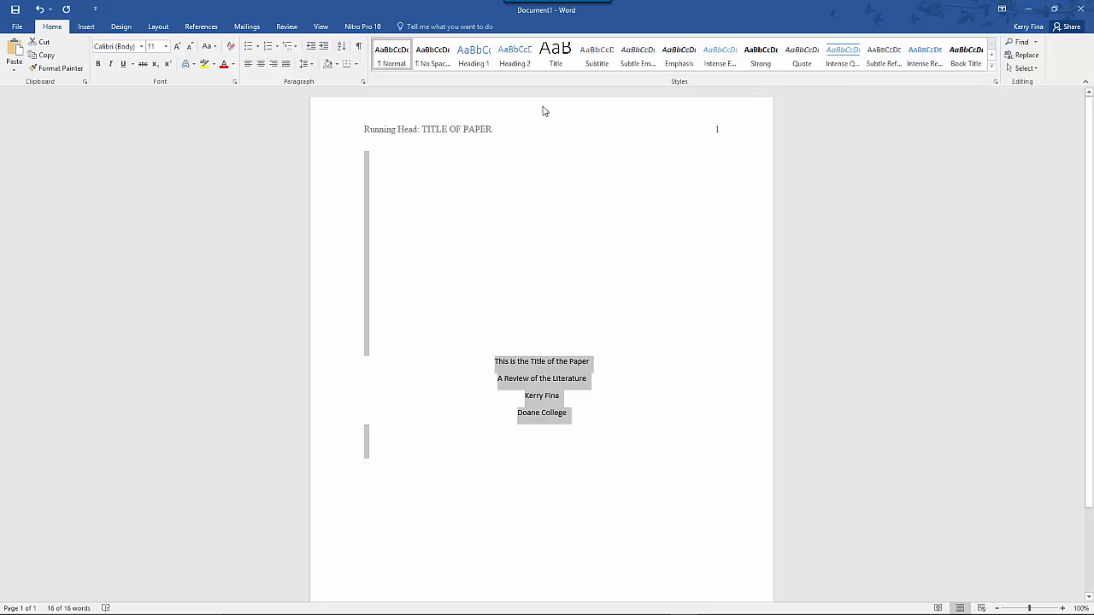
click(141, 46)
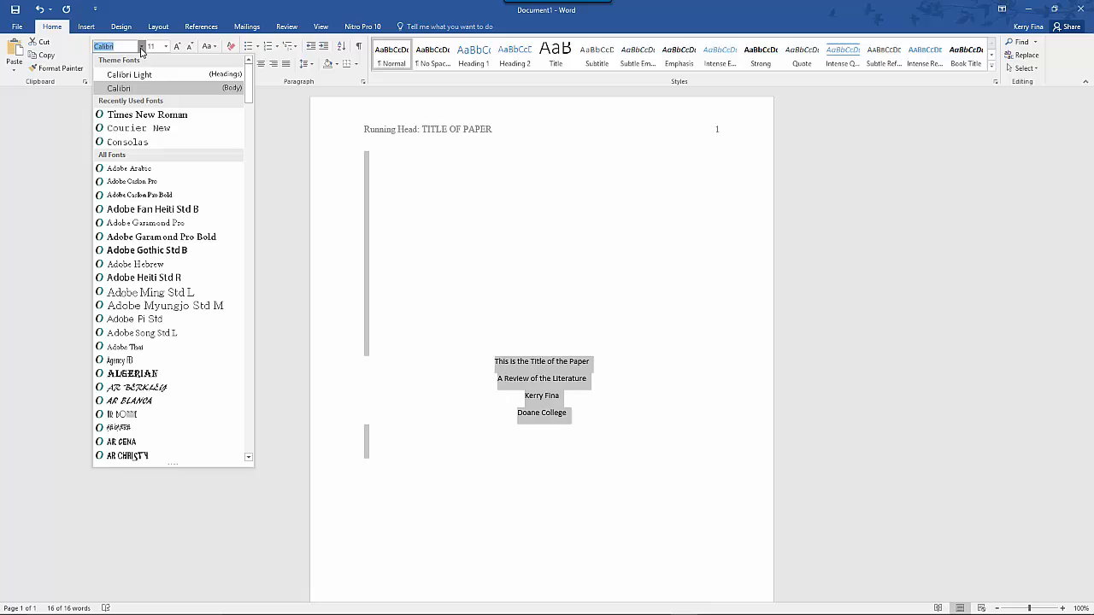
click(159, 115)
click(176, 46)
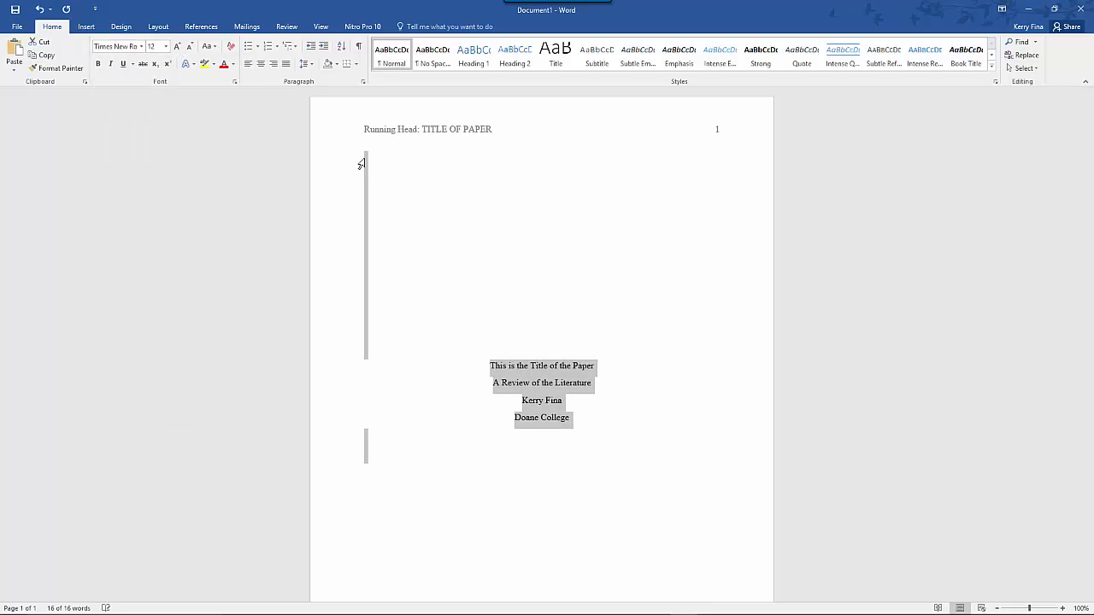
click(629, 450)
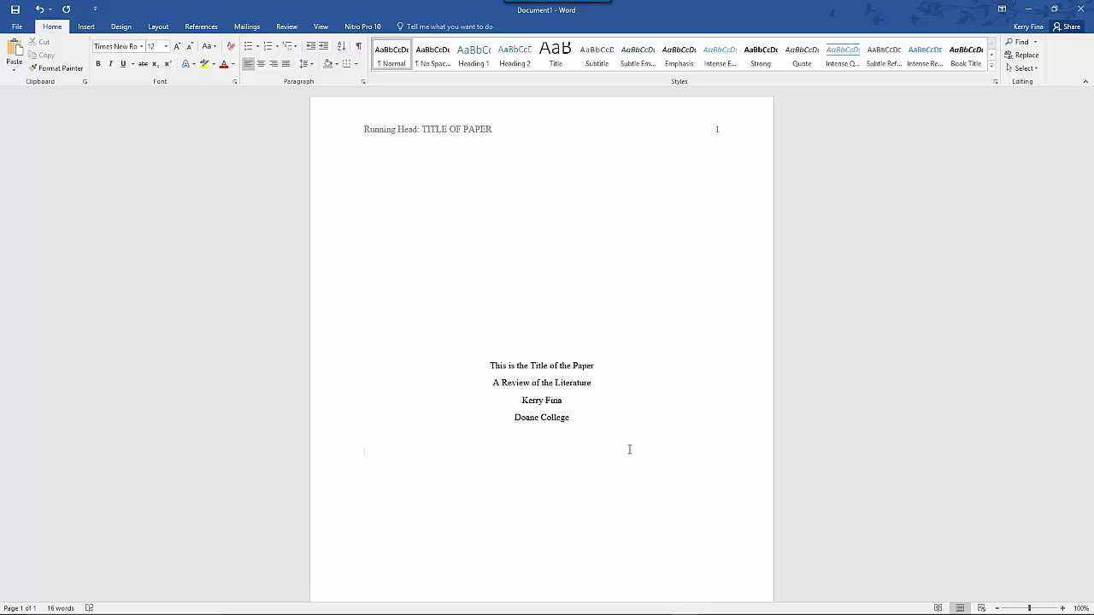
- Set the paragraph spacing of all body text to 0 pt after and the line spacing to Double
click(1022, 69)
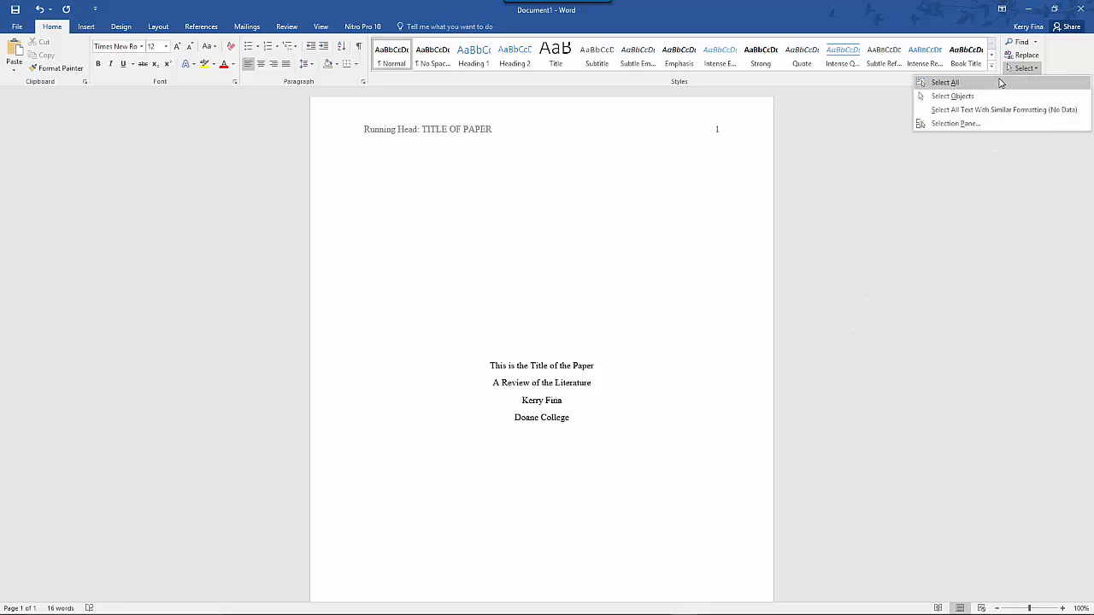
click(1000, 82)
right_click(531, 376)
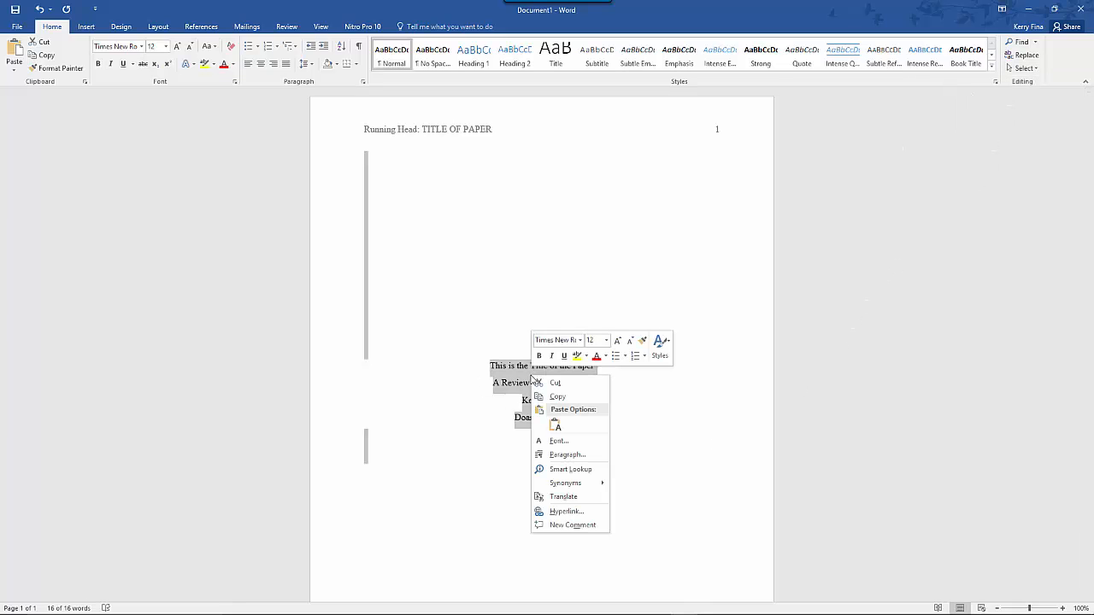
click(569, 455)
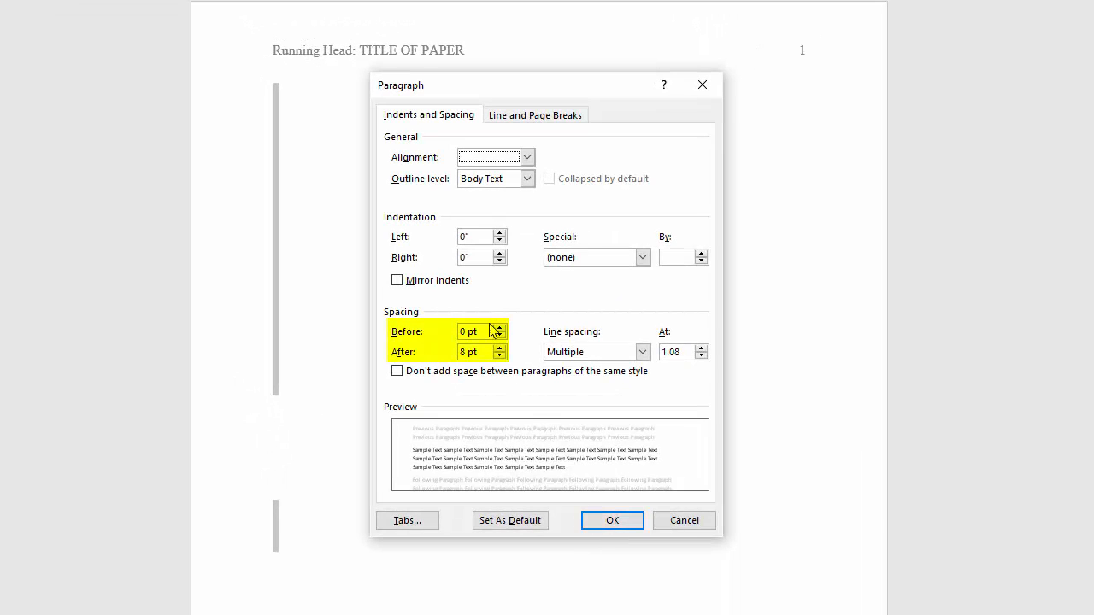
click(499, 355)
click(499, 356)
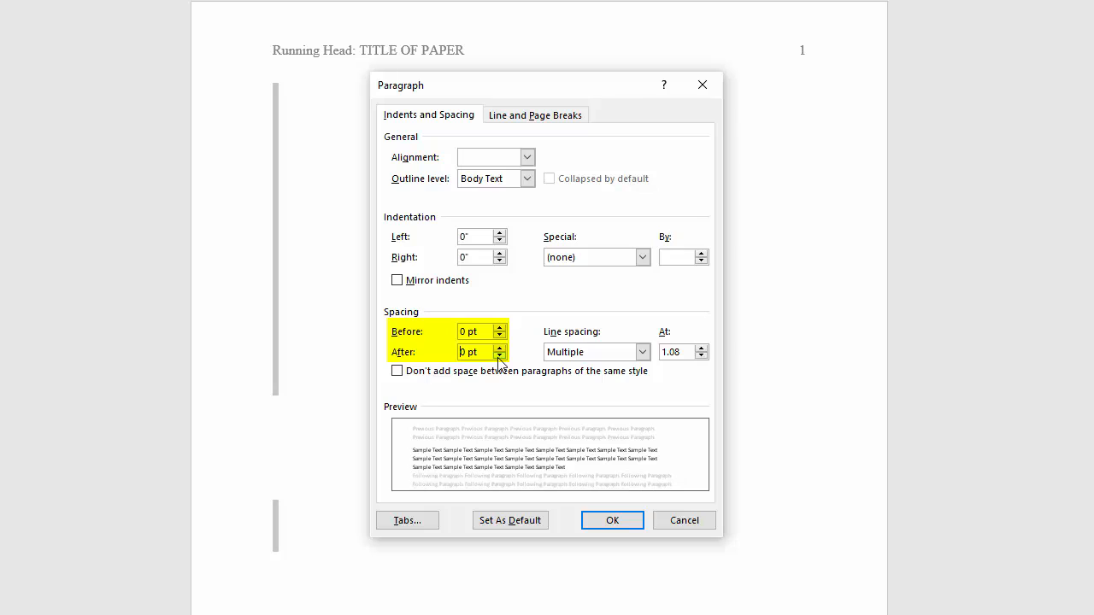
click(643, 354)
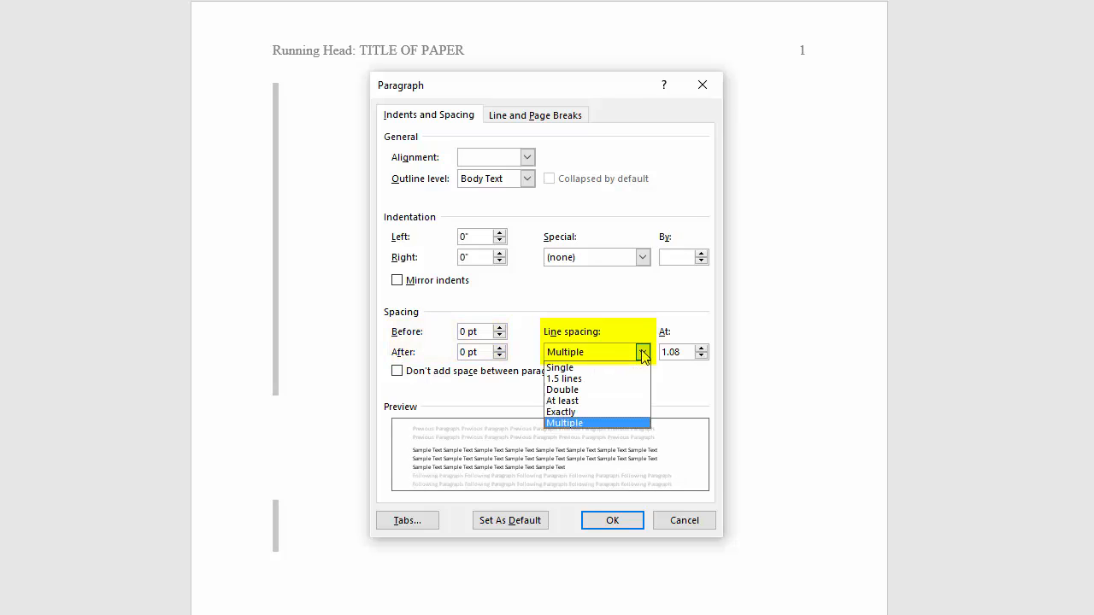
click(601, 389)
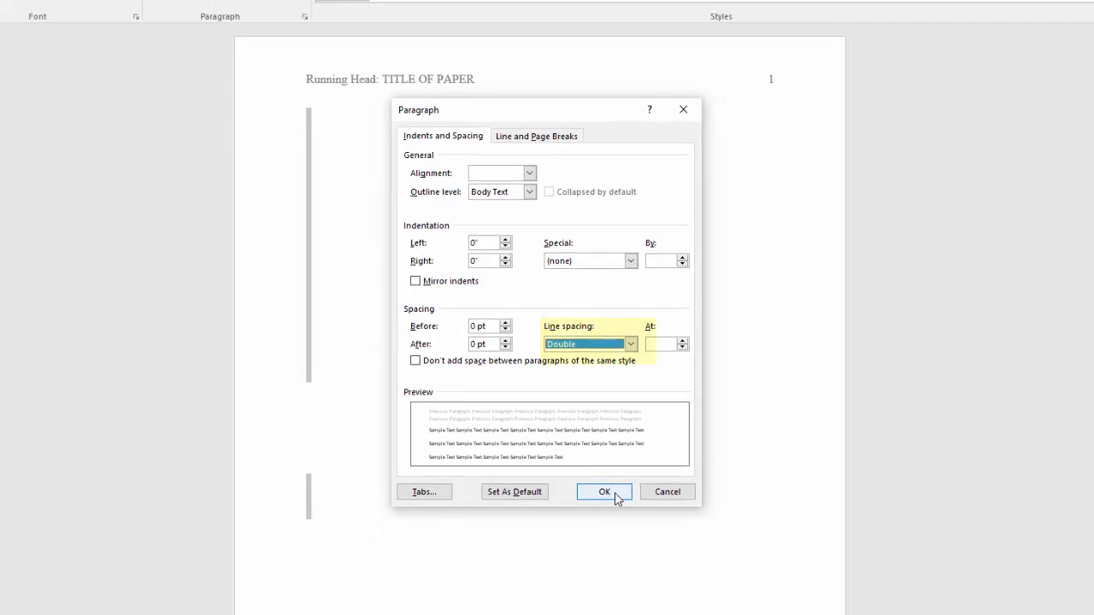
click(612, 519)
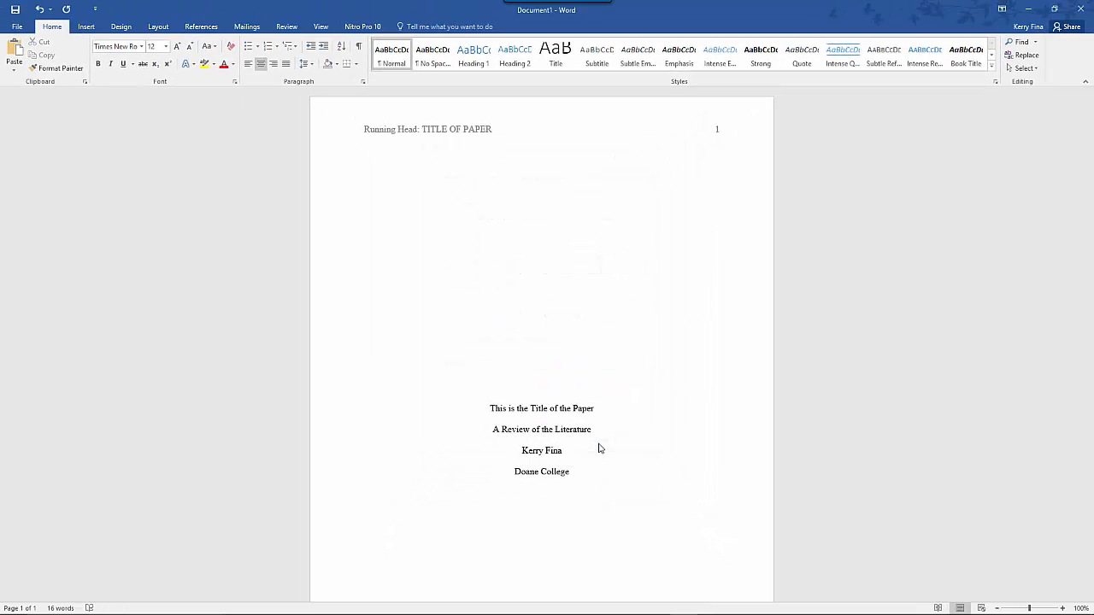
- Insert a page break below the title block to start a second page
scroll(599, 448, down, 2)
click(598, 446)
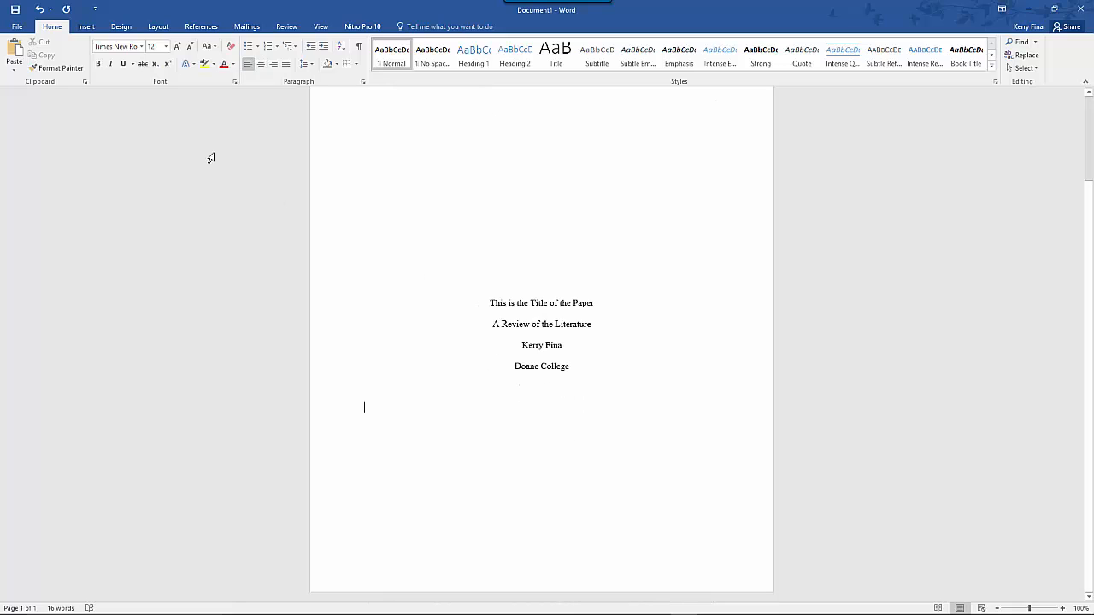
click(87, 26)
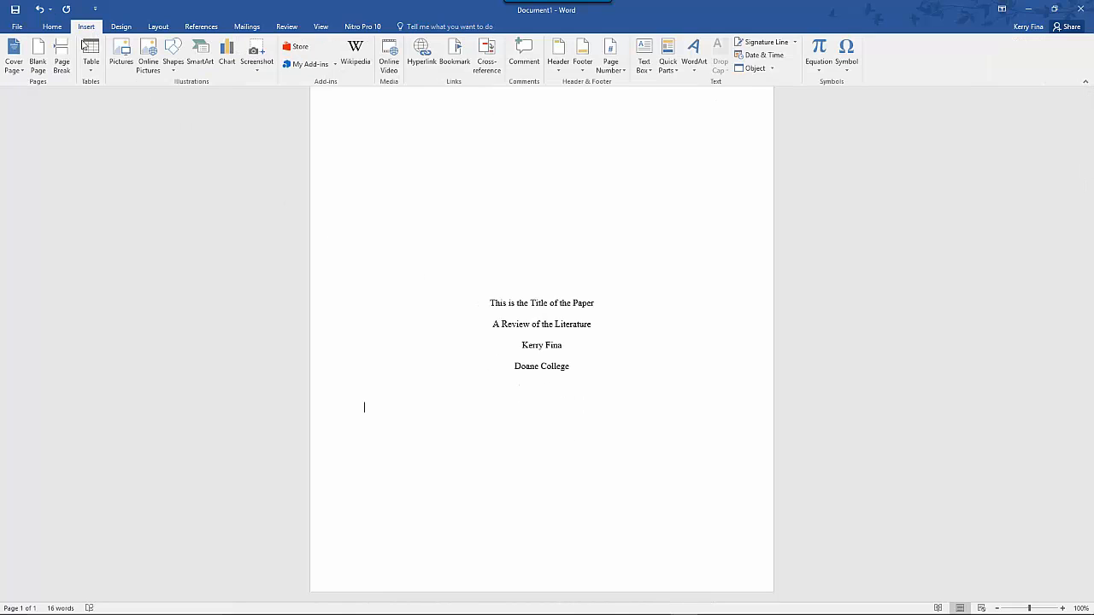
click(66, 55)
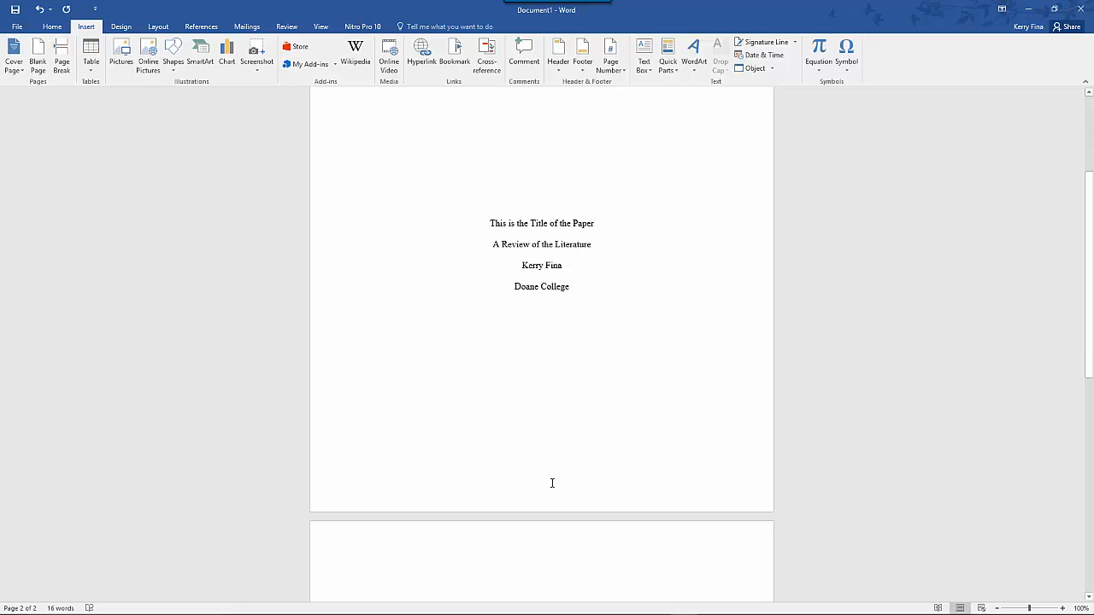
- Enter "TITLE OF PAPER" in the second page's header and insert a plain page number at the header's right end
scroll(552, 484, down, 7)
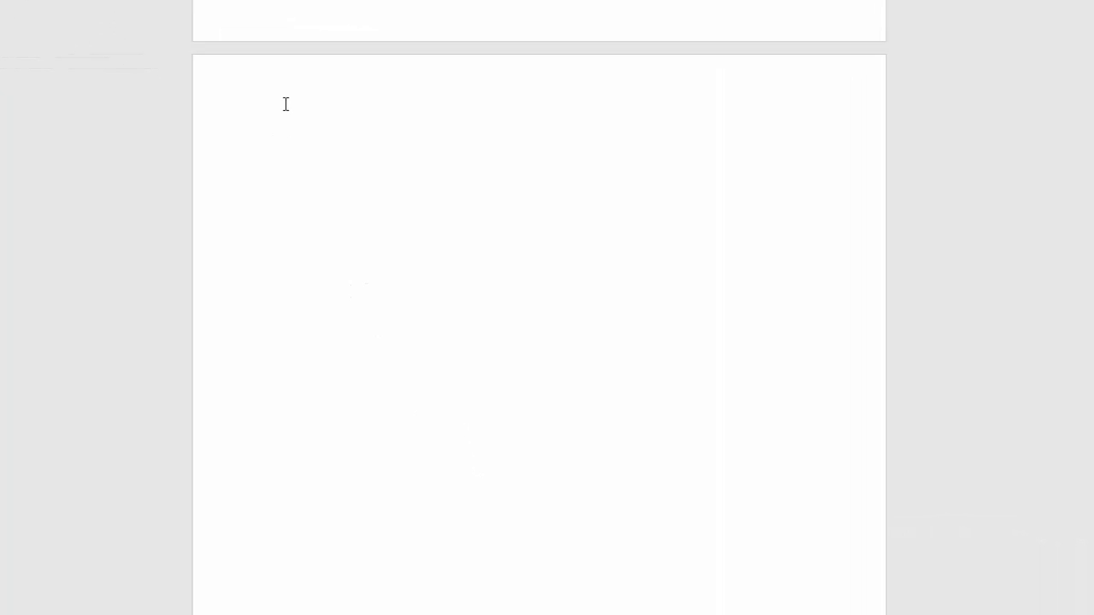
double_click(285, 103)
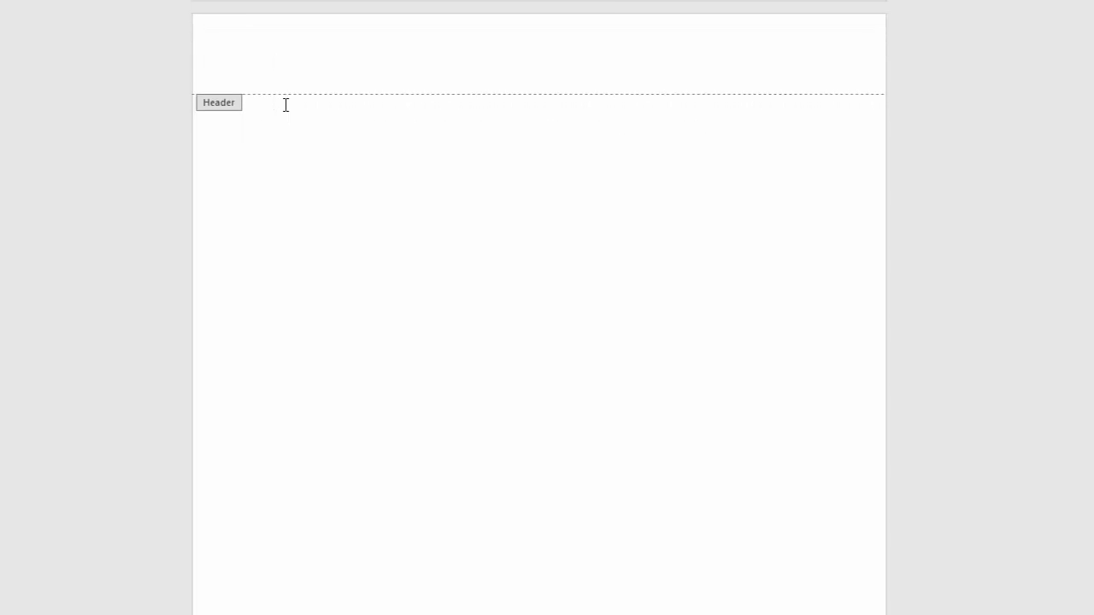
text(TITLE OF PAPER)
key(Tab)
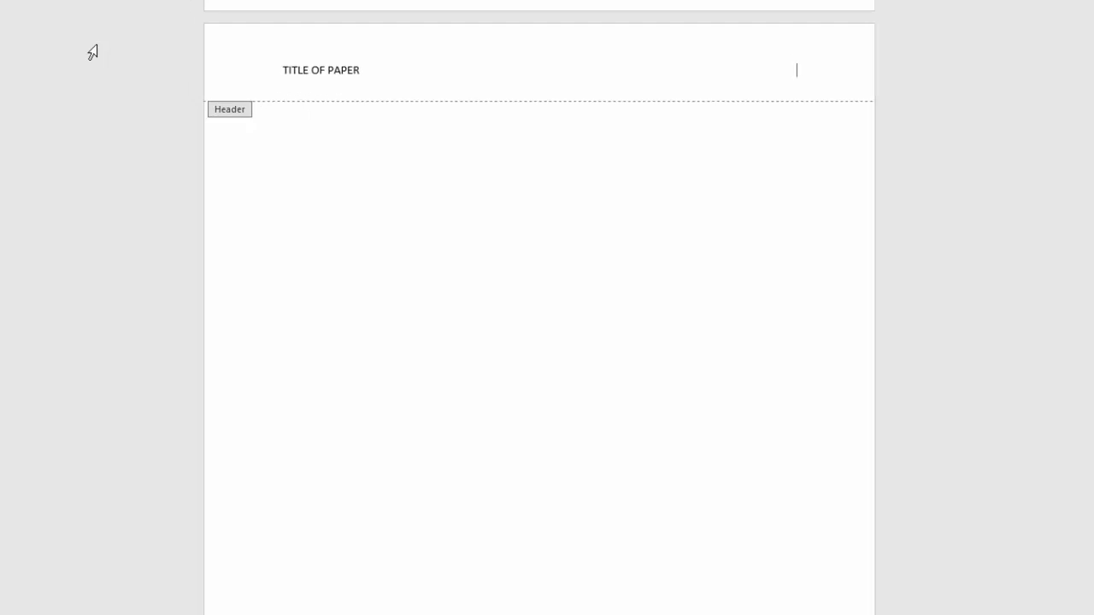
click(80, 68)
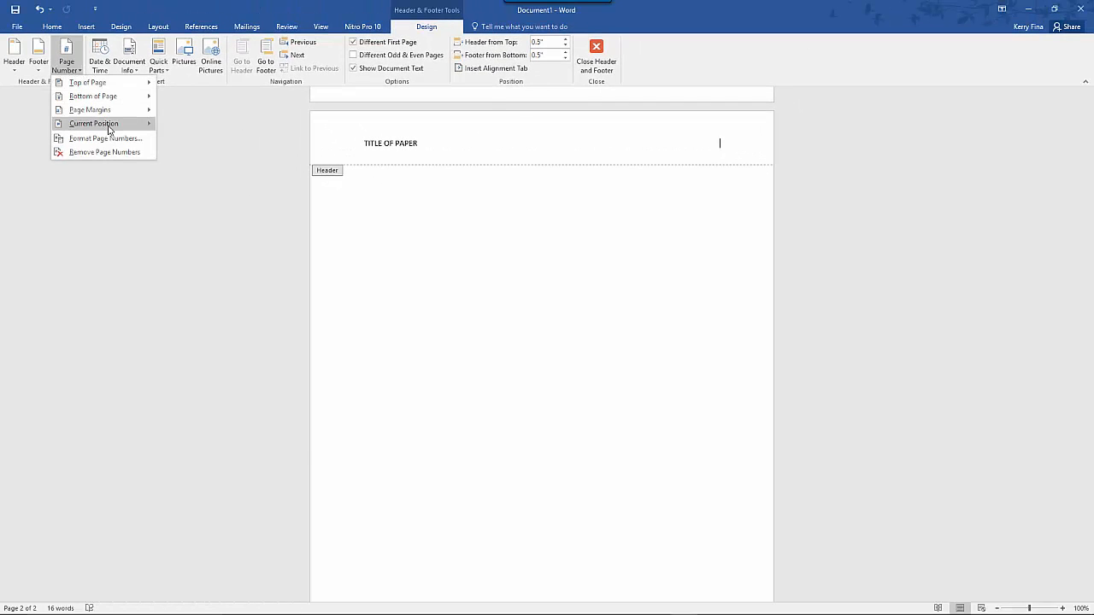
mouse_move(102, 123)
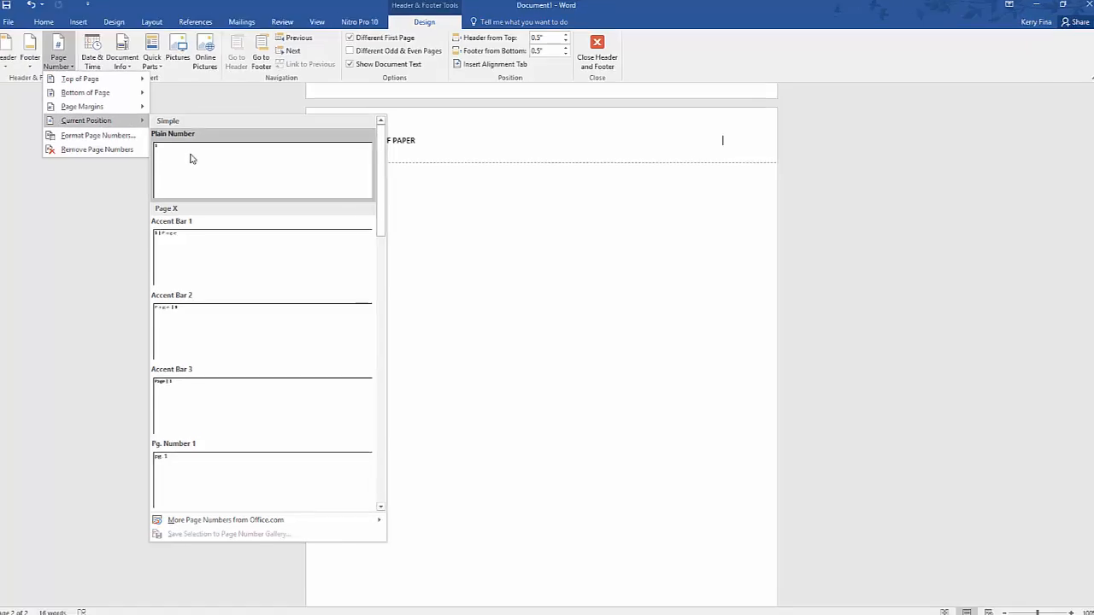
click(190, 158)
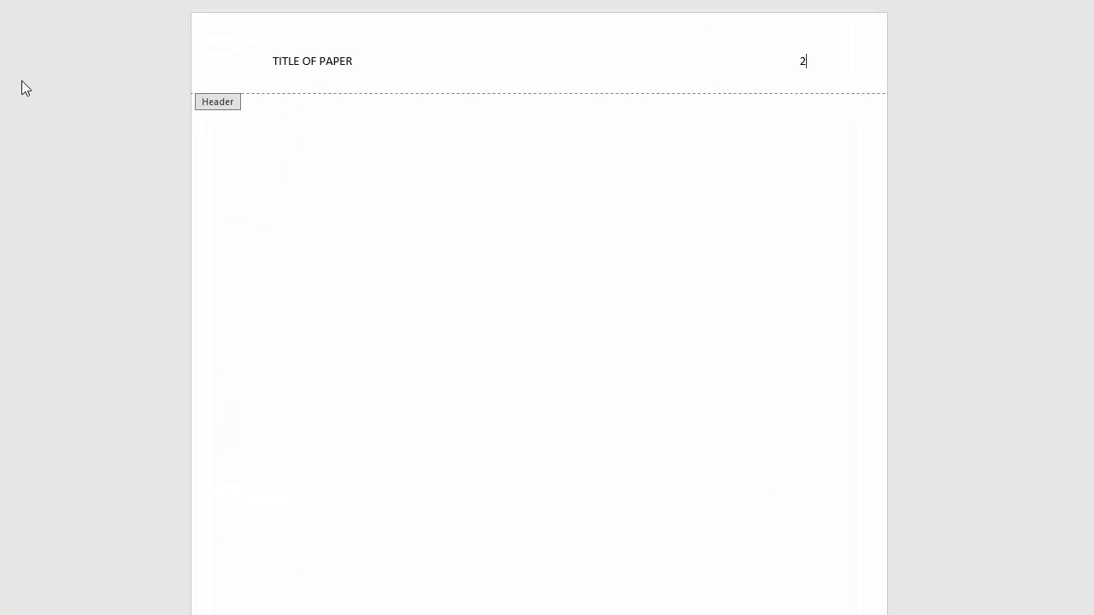
- Set the second page's header text and page number to Times New Roman, size 12
drag(272, 60, 816, 64)
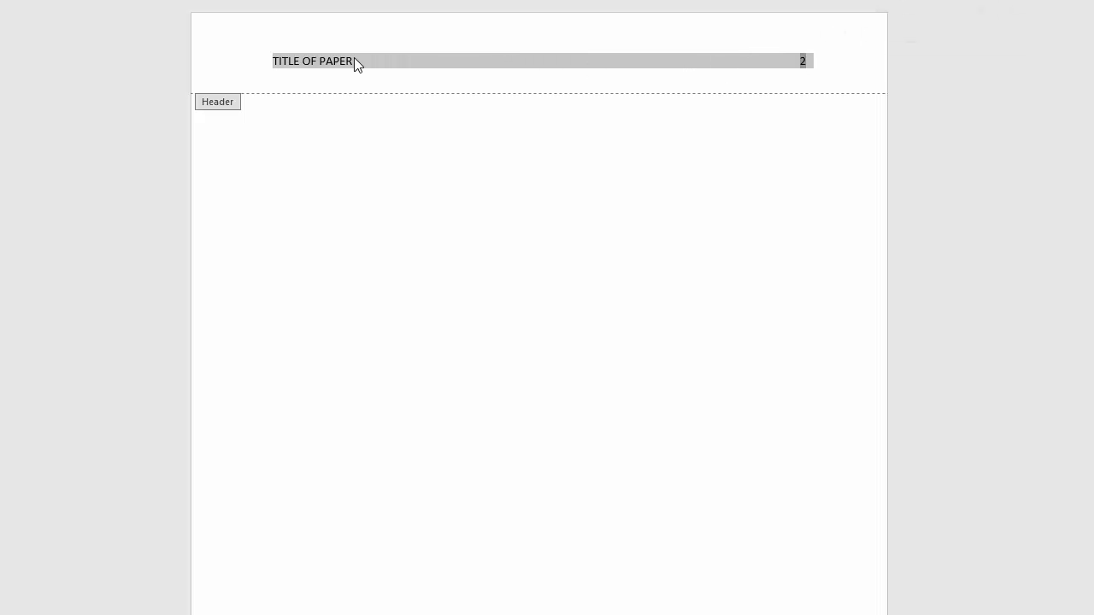
right_click(442, 64)
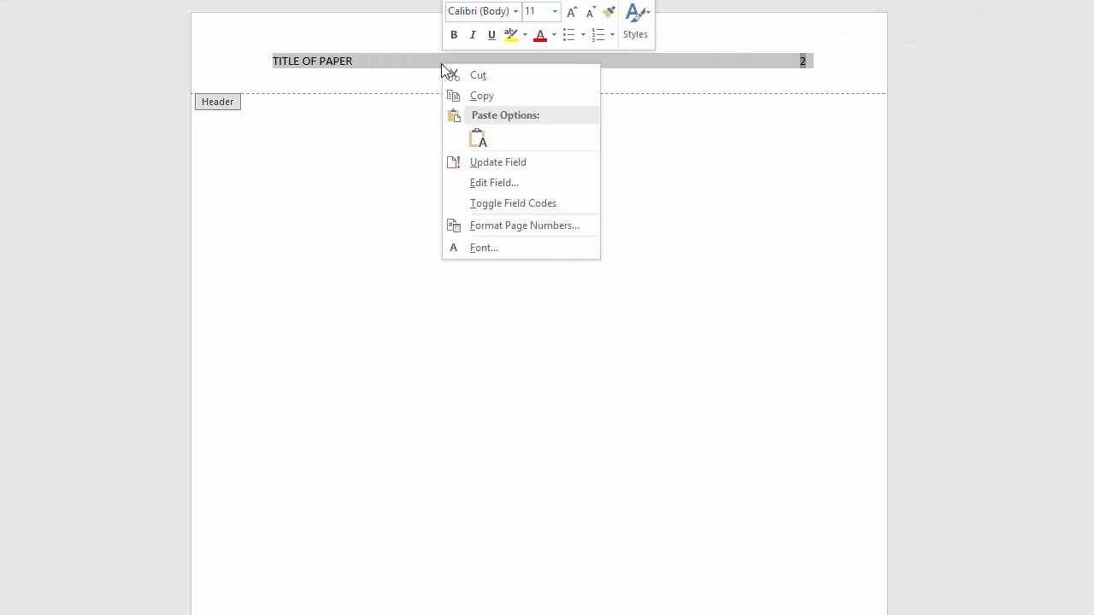
click(514, 11)
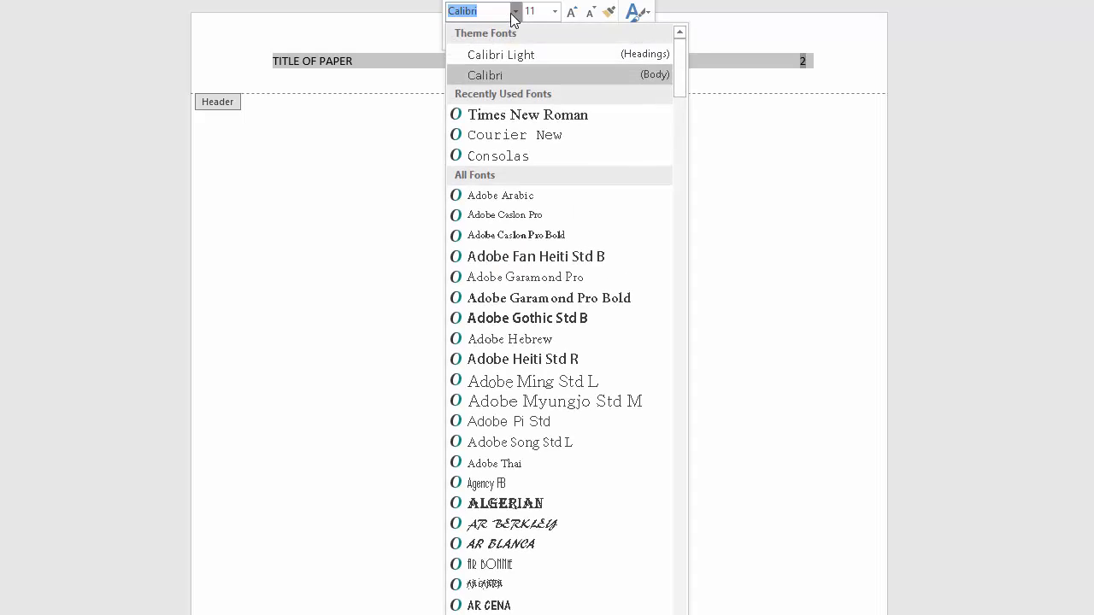
click(508, 114)
click(555, 15)
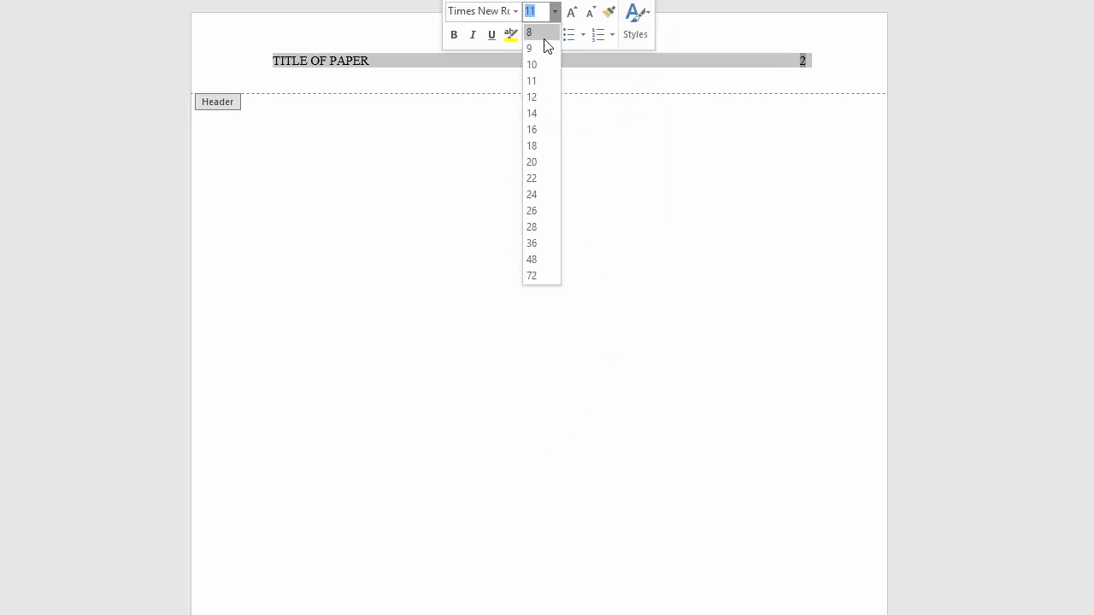
click(538, 100)
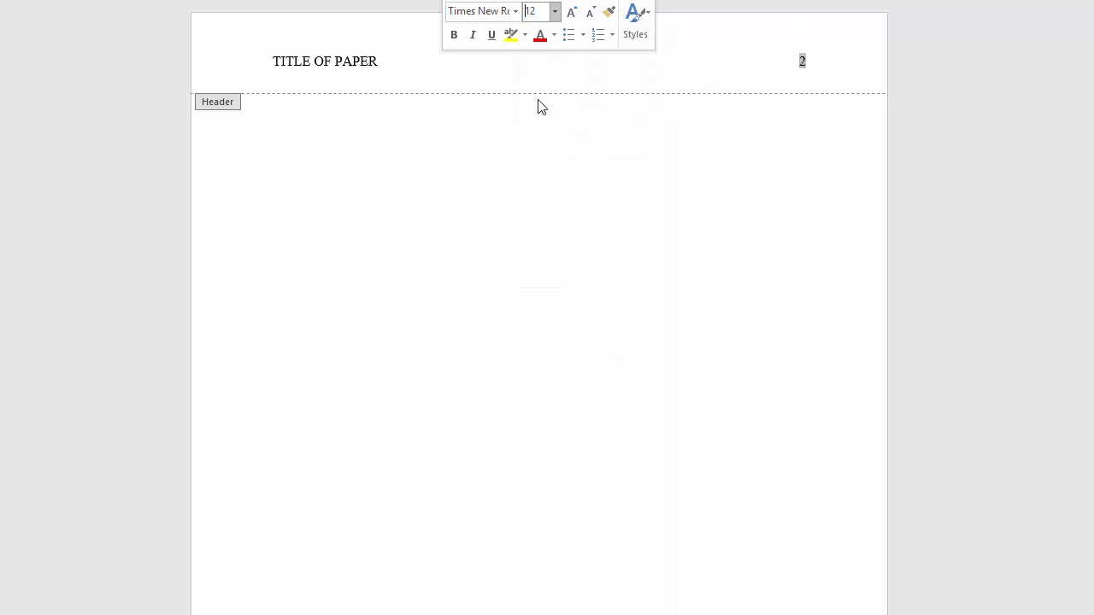
- Leave the header and enter the heading "Abstract" on the second page's first line, followed by a new line
double_click(443, 190)
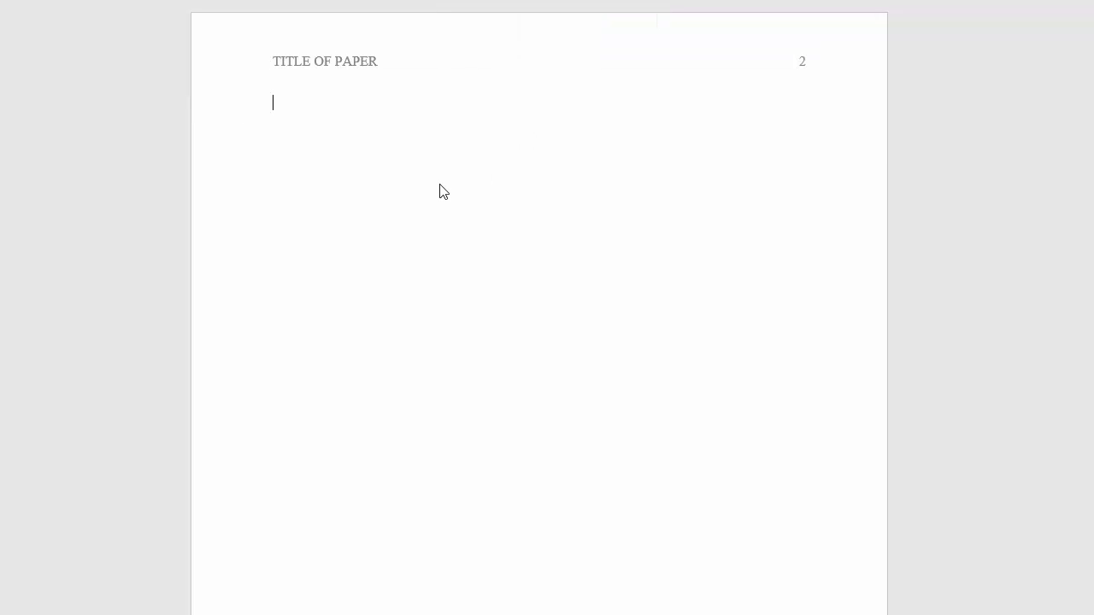
text(Abstract)
key(Return)
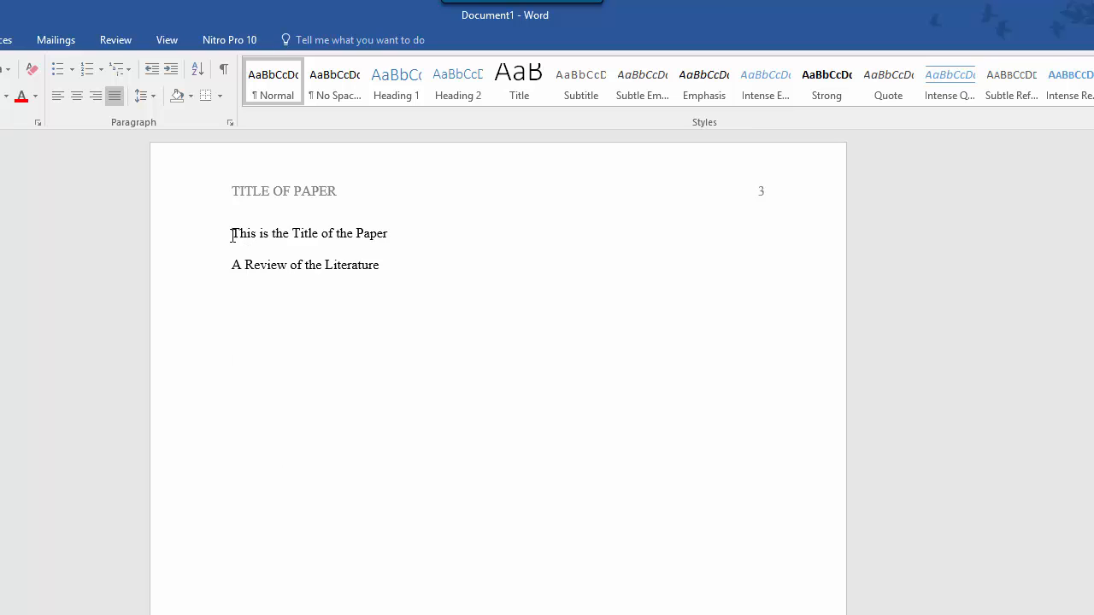
- Centre the two heading lines "This is the Title of the Paper" and "A Review of the Literature" on page 3
drag(234, 233, 276, 261)
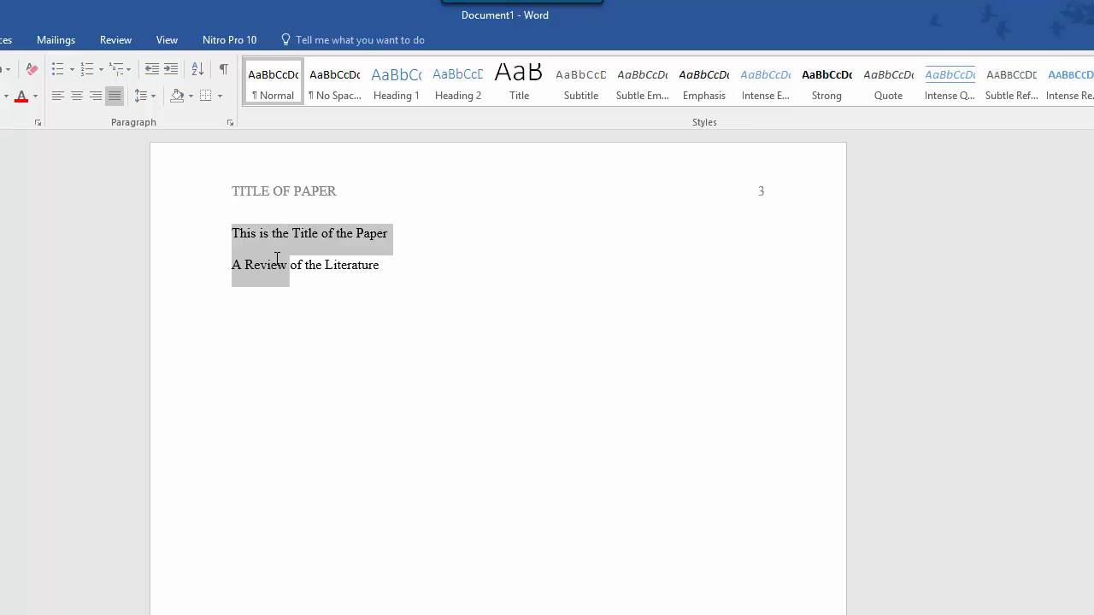
click(76, 95)
click(316, 306)
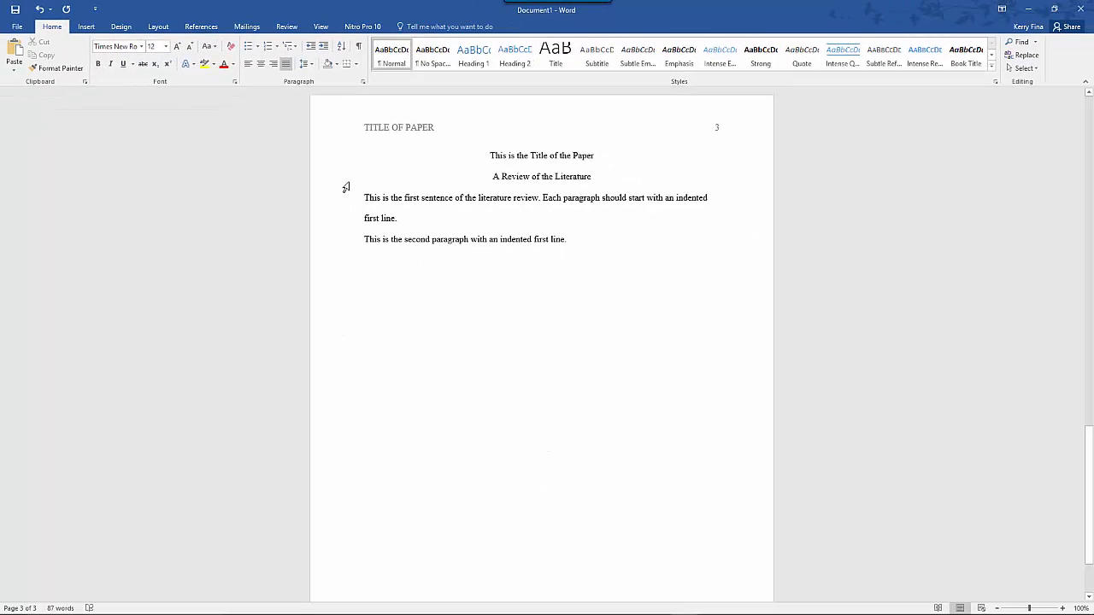
- Give the two literature review paragraphs on page 3 a first line indent of 0.5"
drag(364, 197, 578, 254)
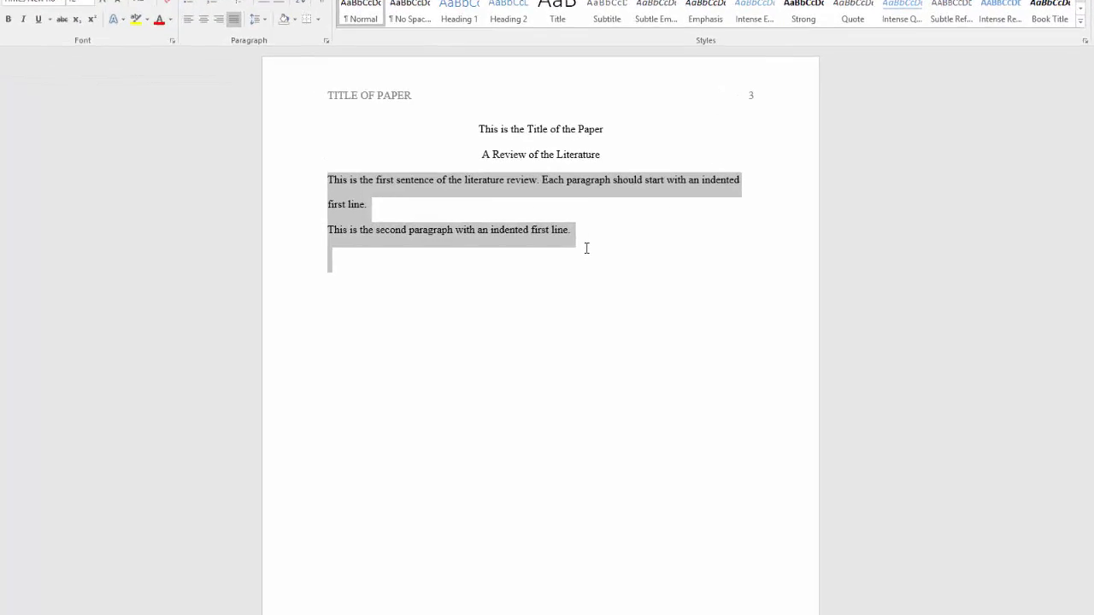
right_click(524, 248)
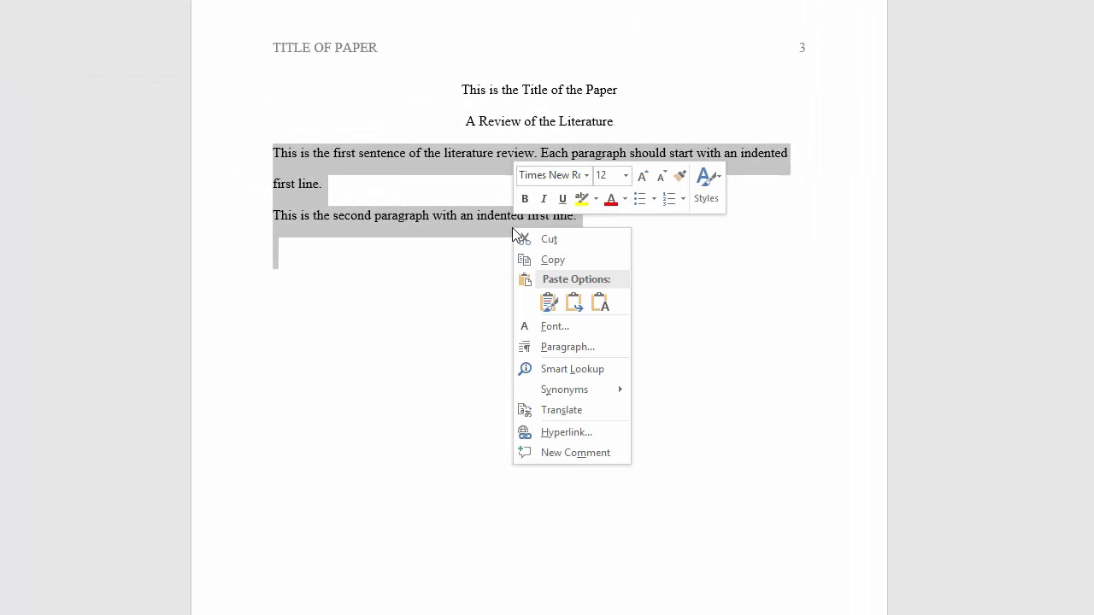
click(581, 344)
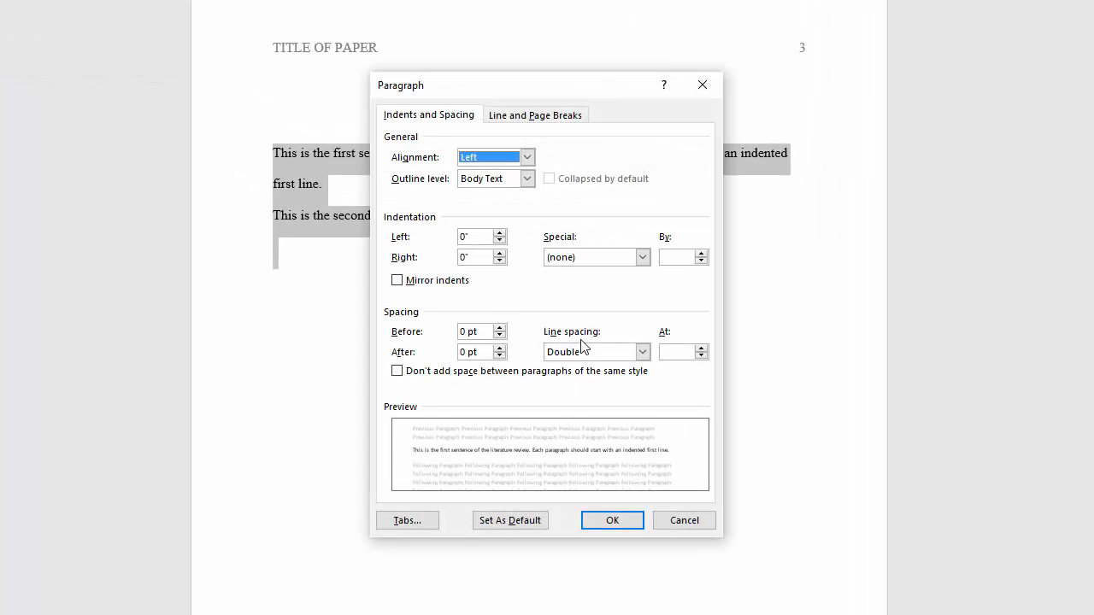
click(641, 259)
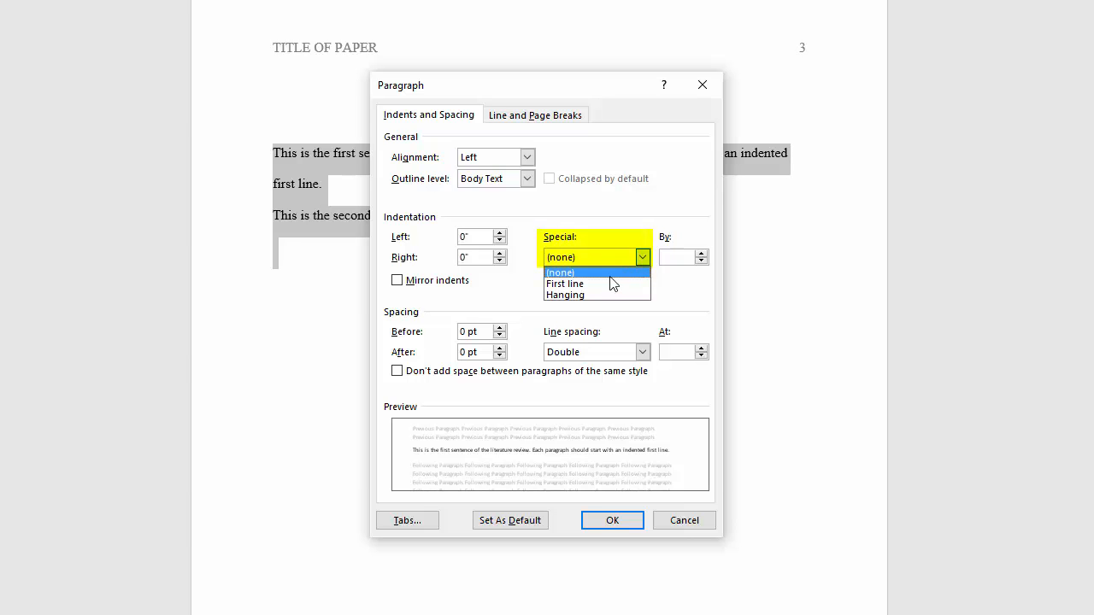
click(606, 282)
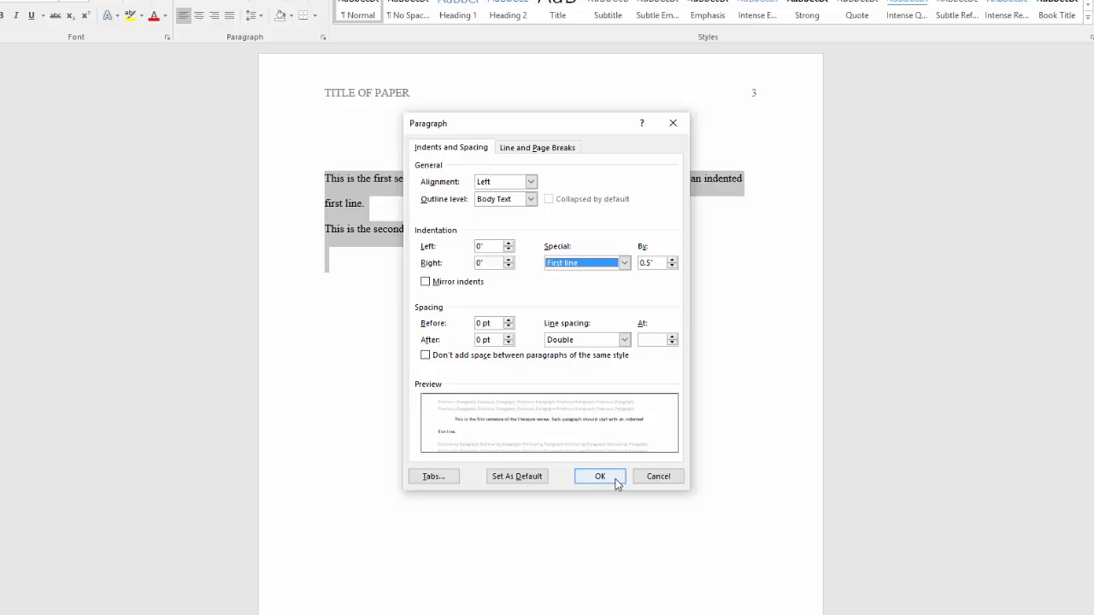
click(600, 476)
click(616, 480)
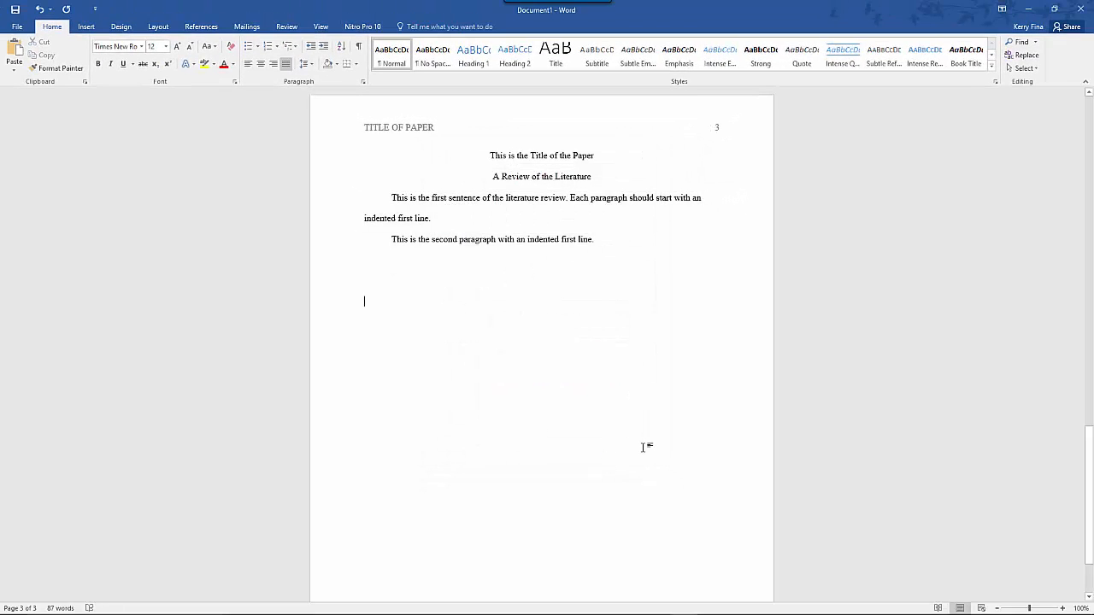
- Insert a page break after the literature review text and paste the two reference entries below the "References" heading
click(85, 26)
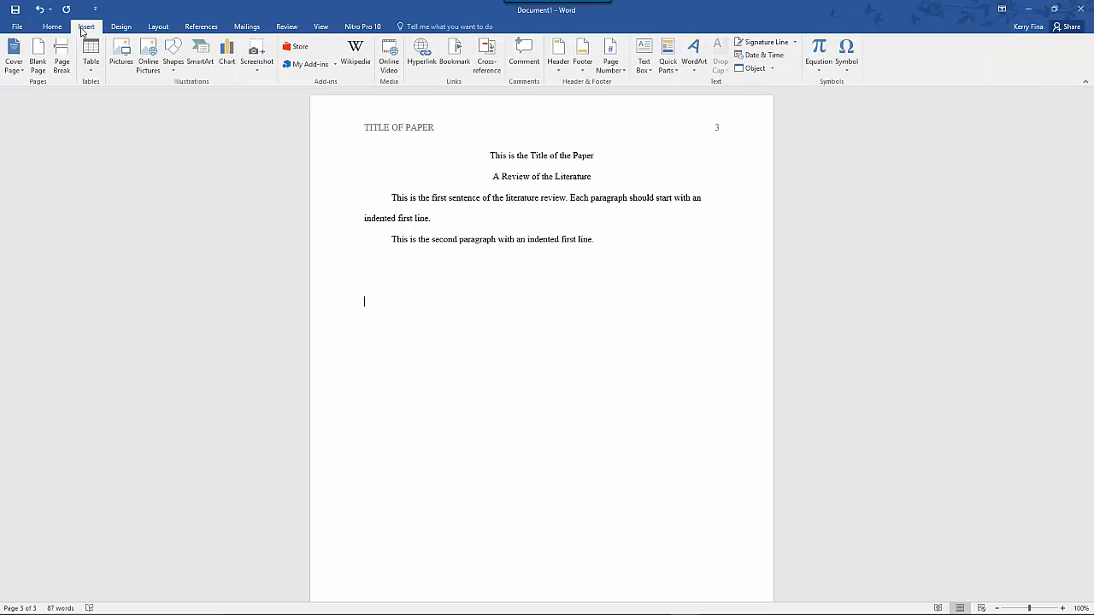
click(61, 57)
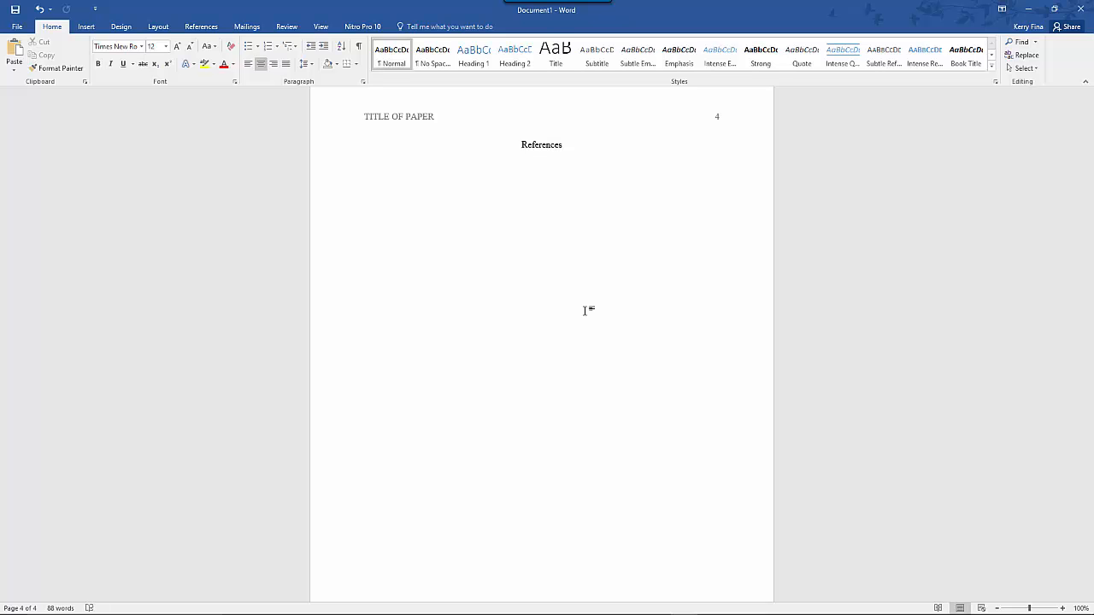
key(ctrl+v)
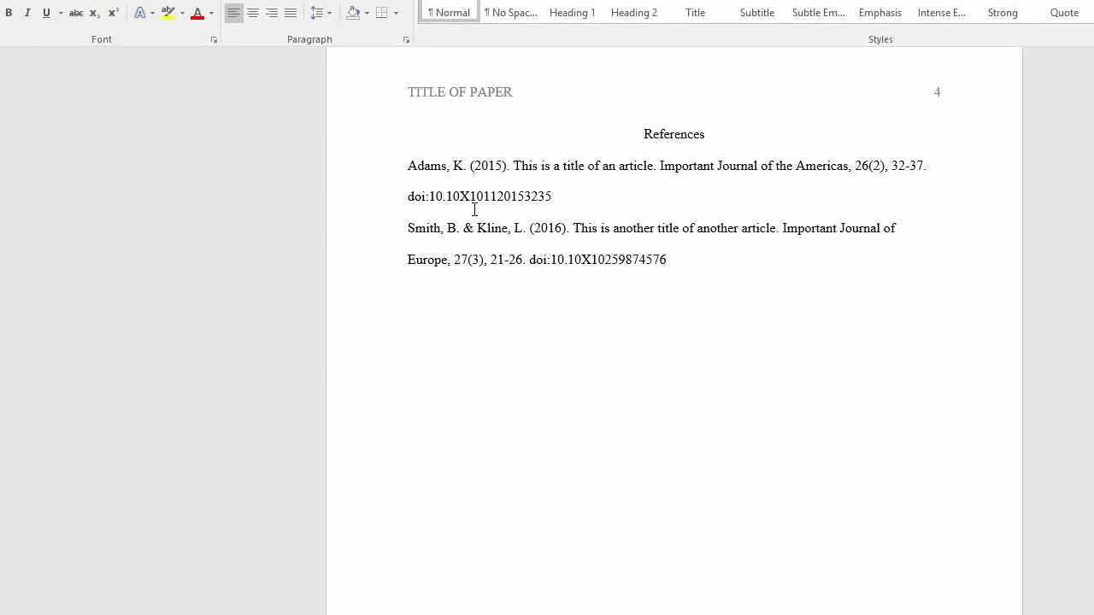
- Apply a hanging indent of 0.5" to both reference entries and deselect them
drag(411, 168, 670, 260)
right_click(556, 243)
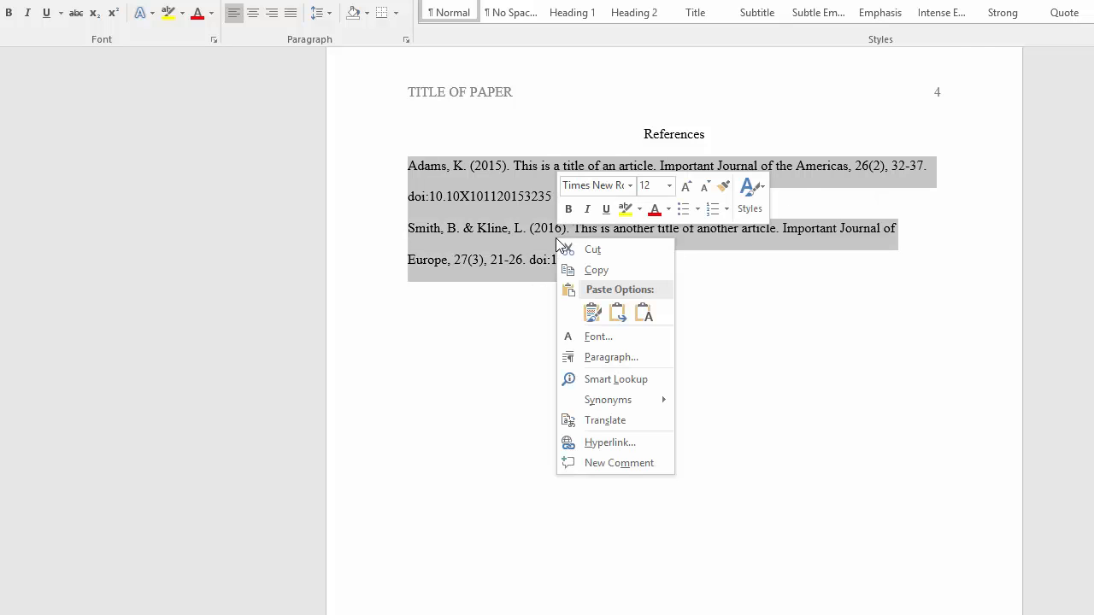
click(623, 357)
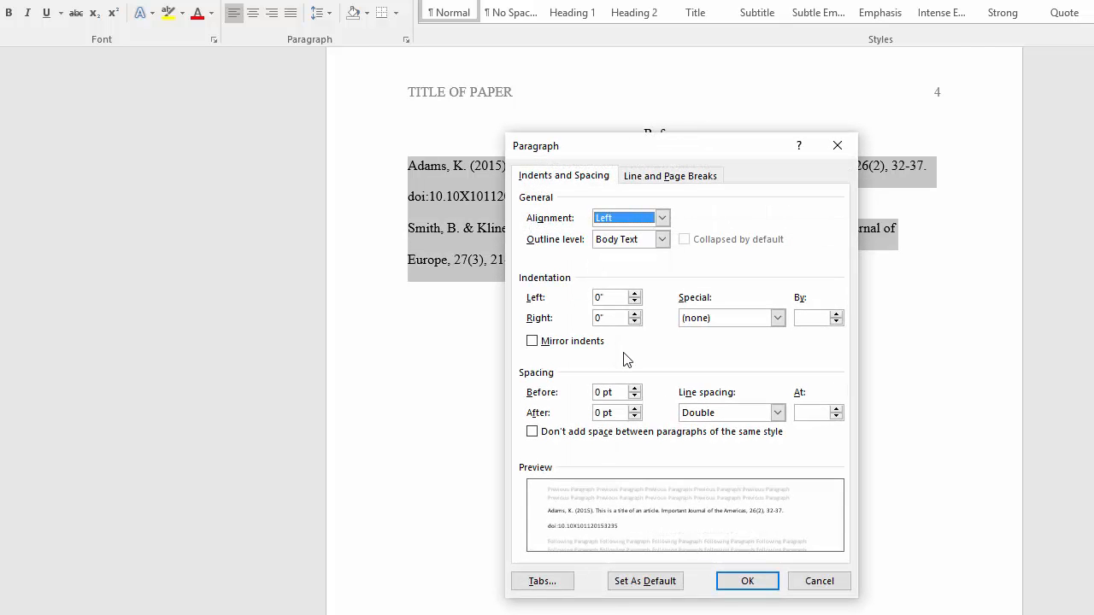
click(781, 322)
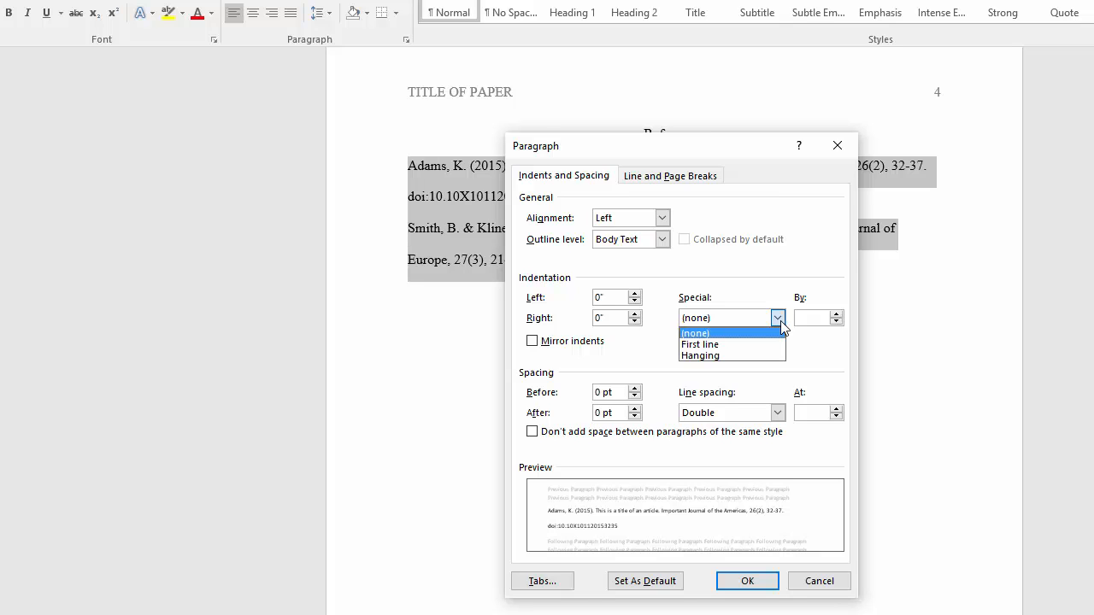
click(745, 357)
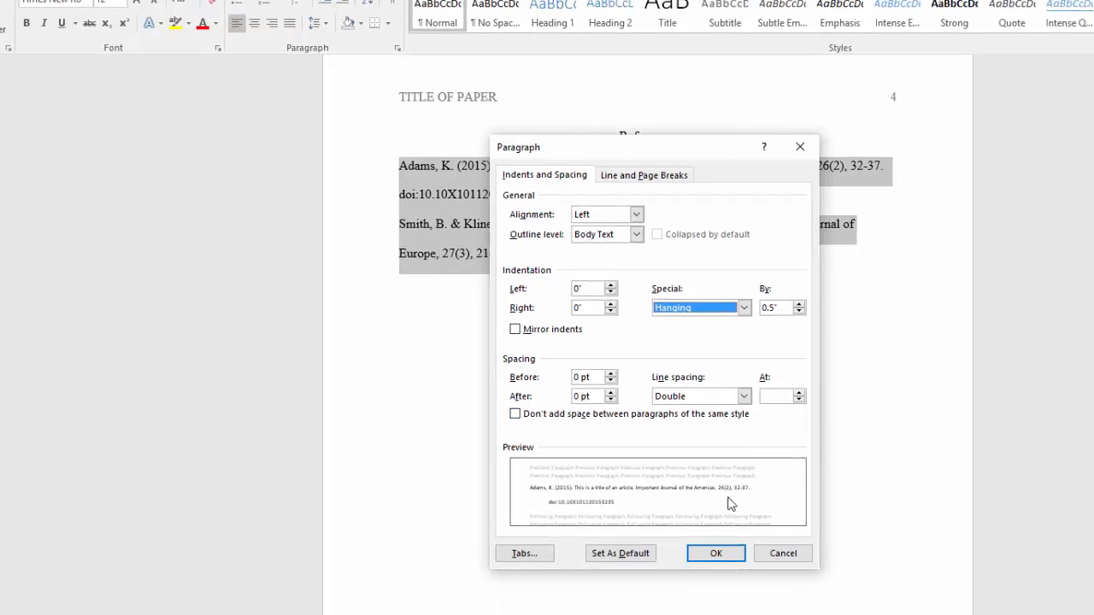
click(717, 553)
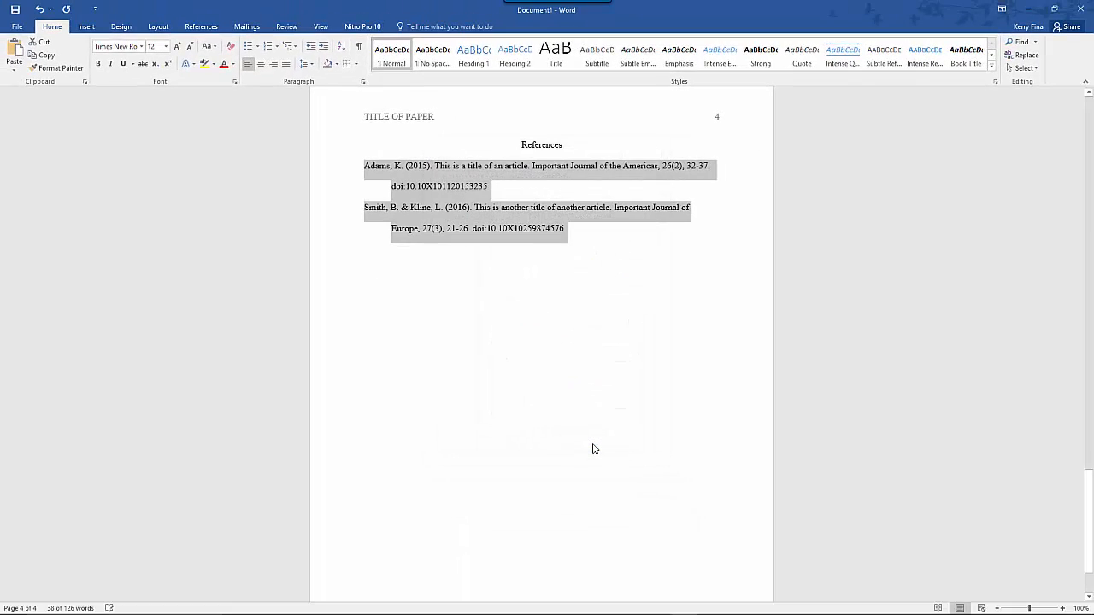
click(595, 449)
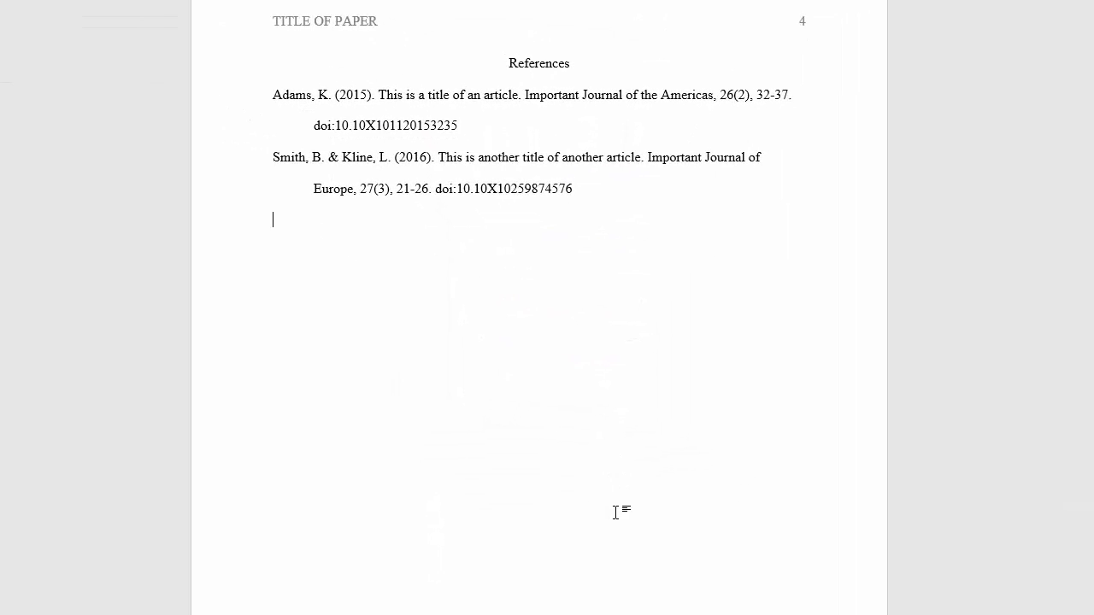